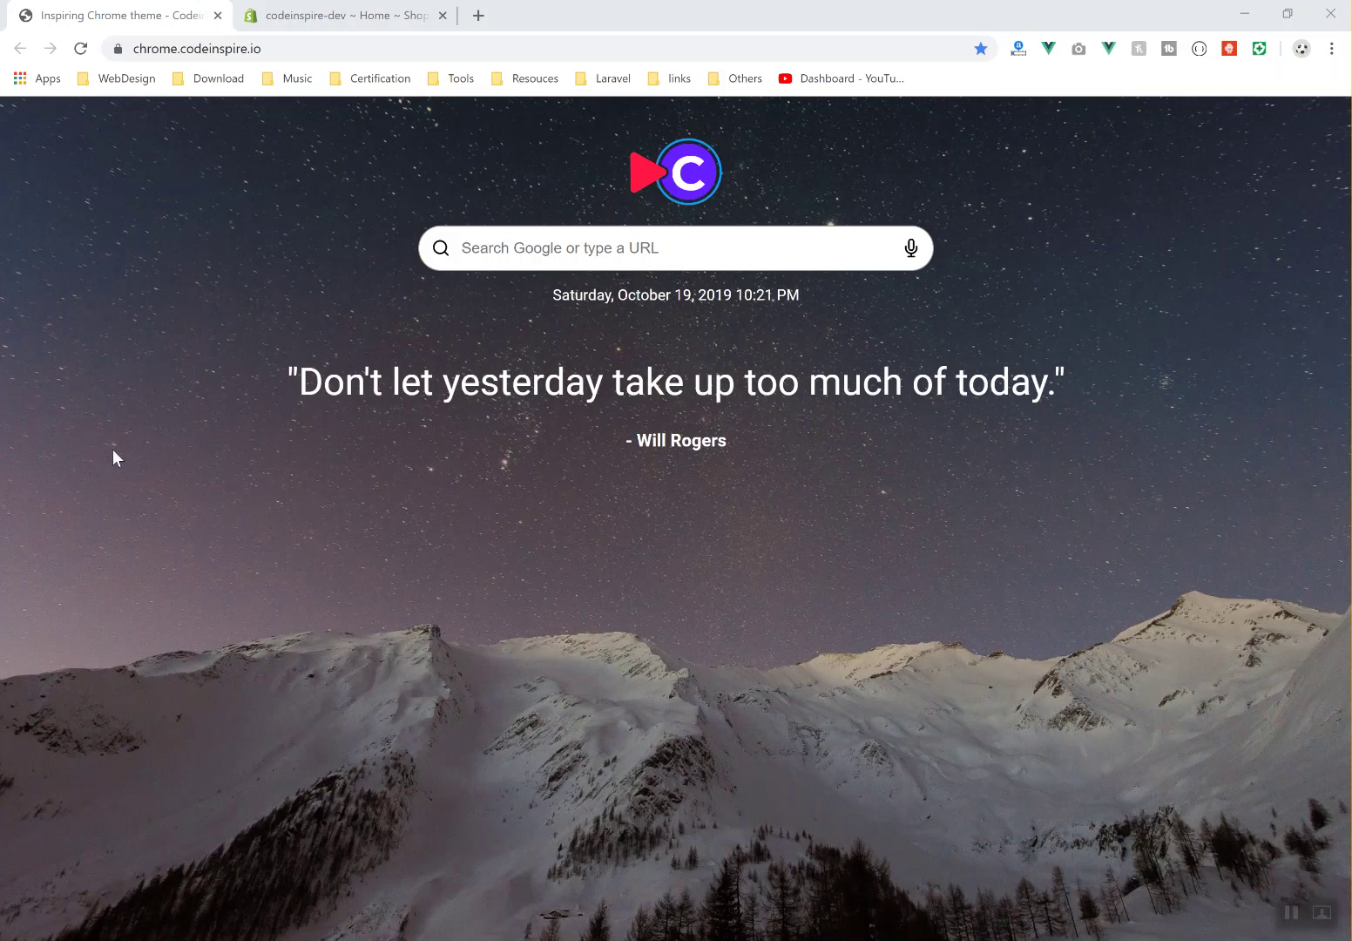
drag(136, 318, 768, 589)
click(913, 659)
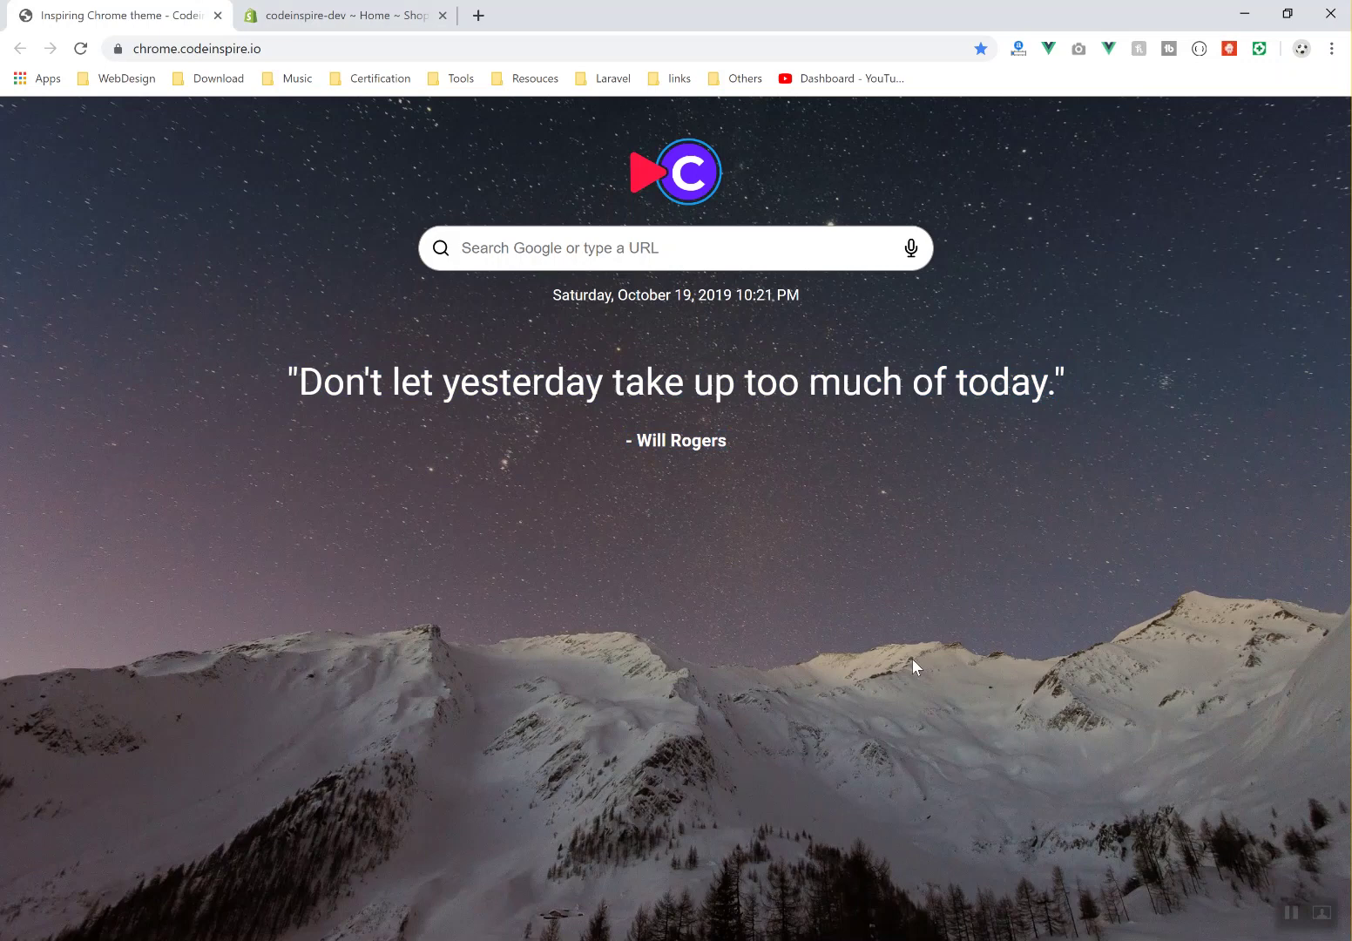
key(ctrl+a)
click(479, 609)
drag(160, 48, 131, 48)
click(340, 50)
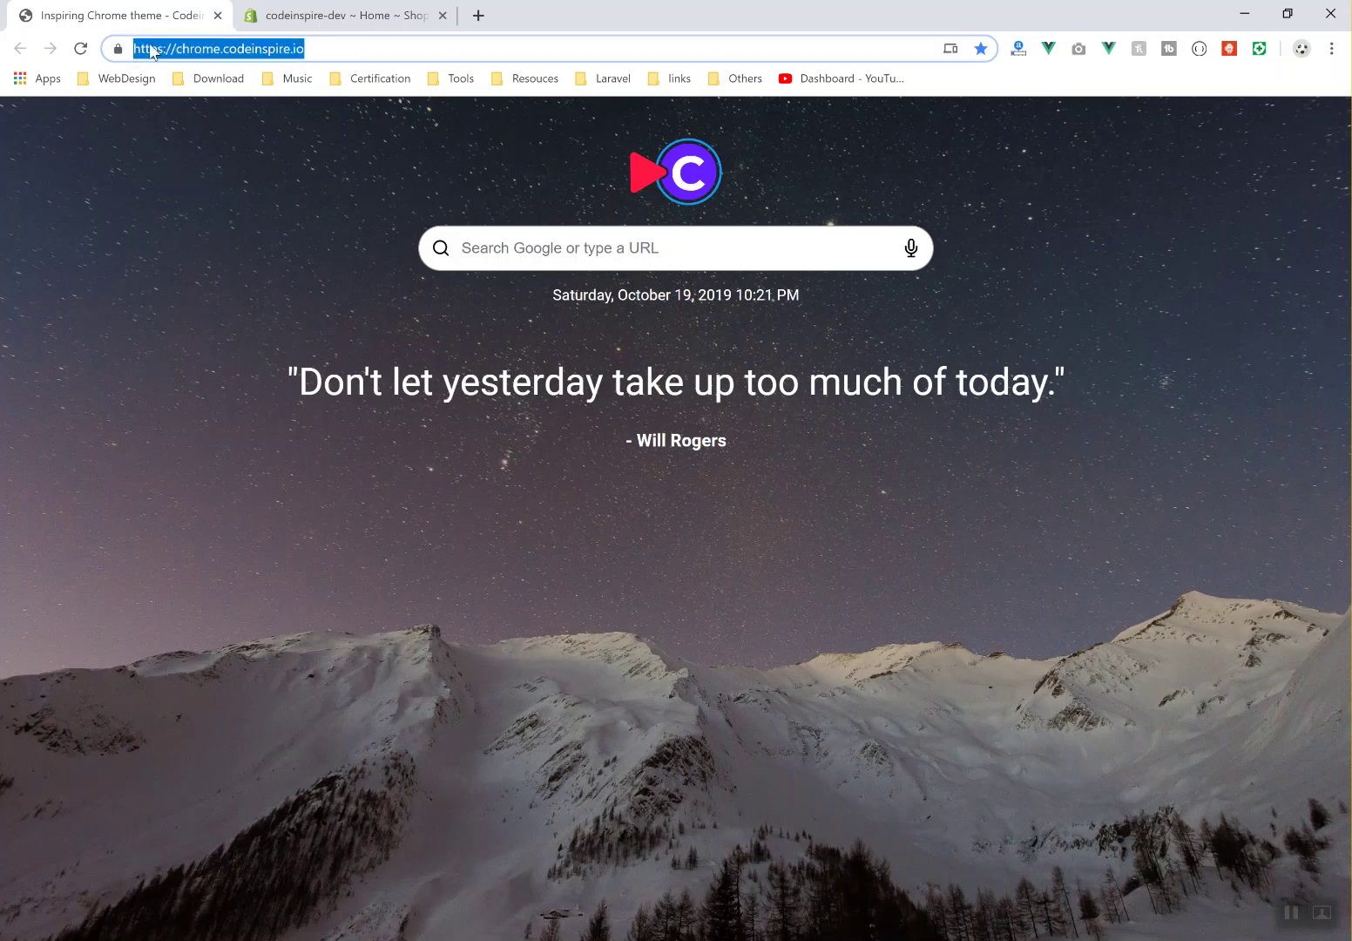
click(319, 46)
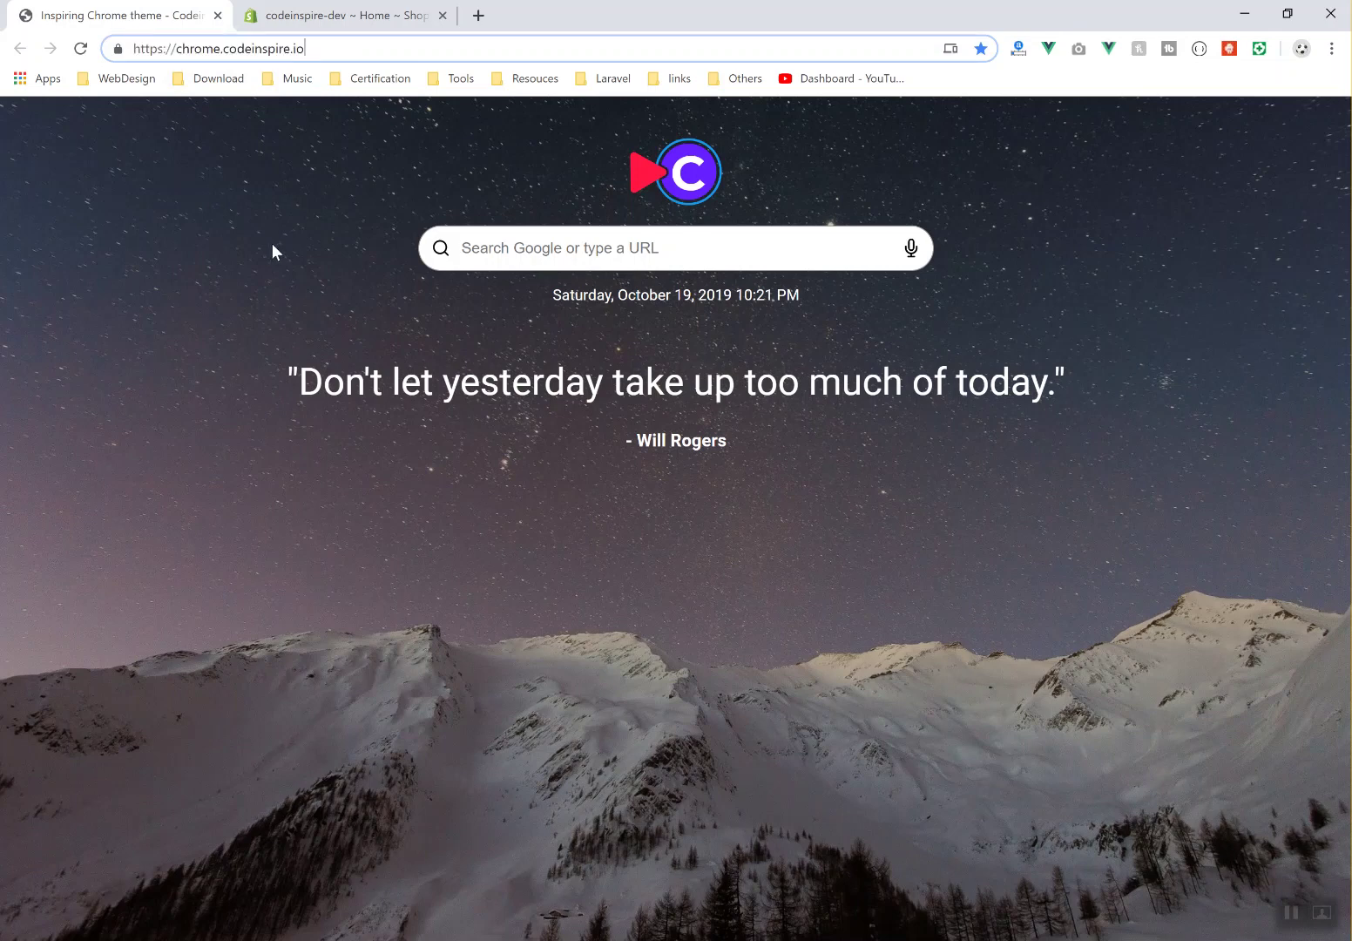
drag(354, 46, 114, 49)
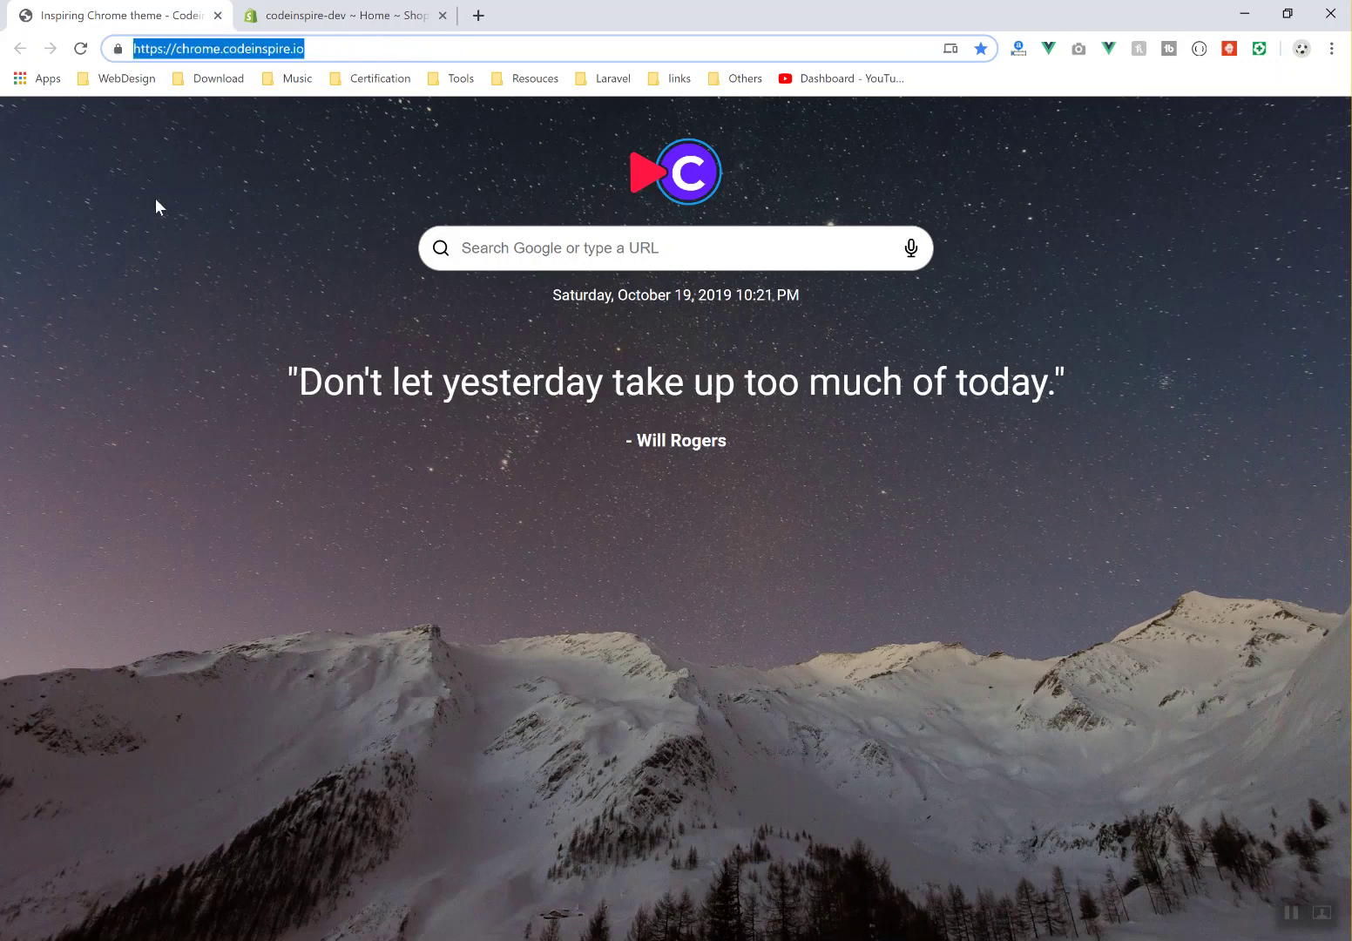
drag(366, 293, 962, 552)
click(962, 553)
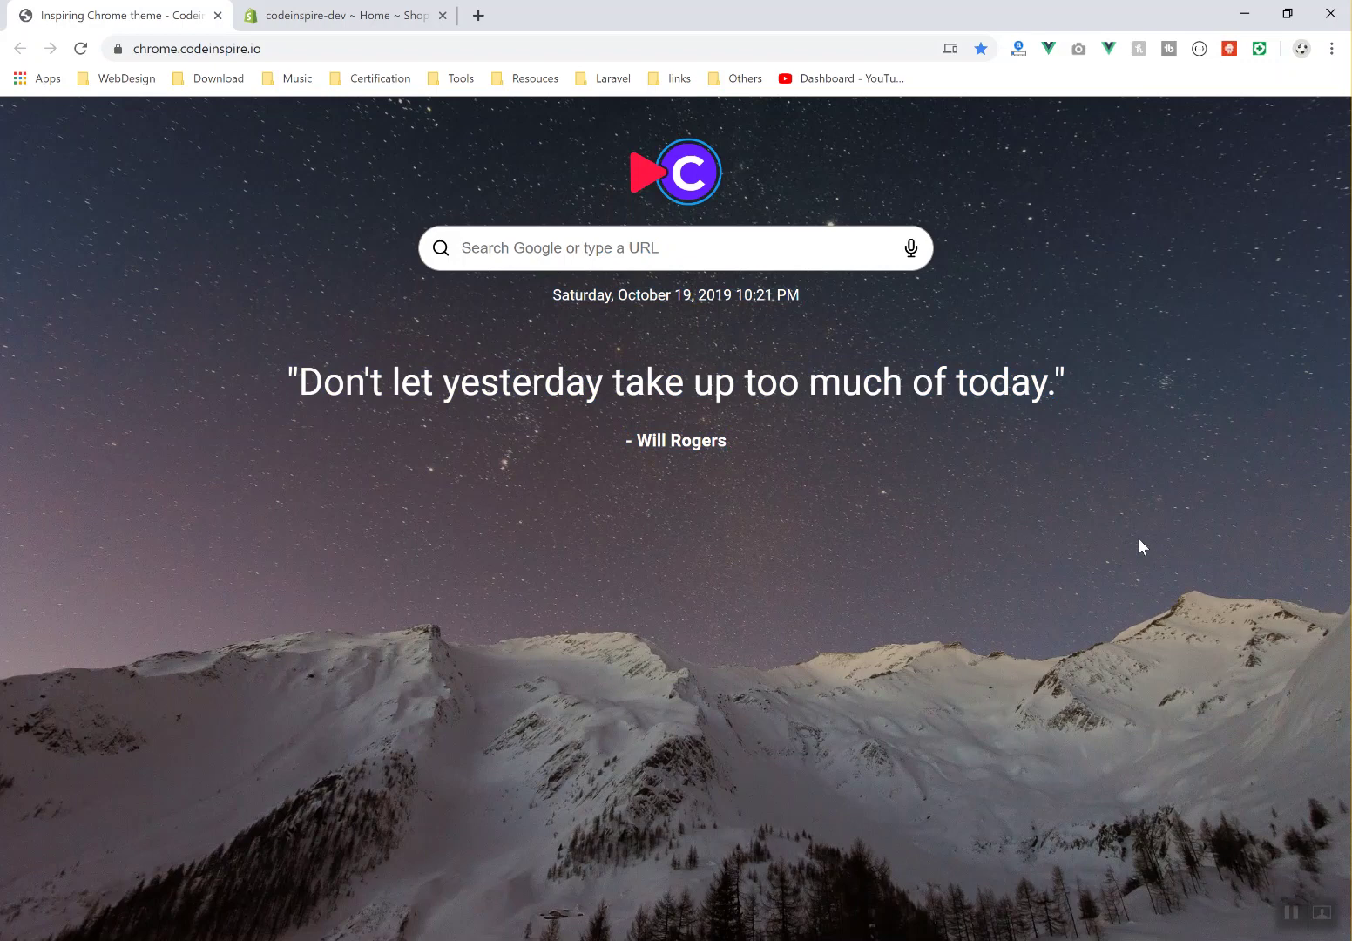
drag(371, 381, 795, 488)
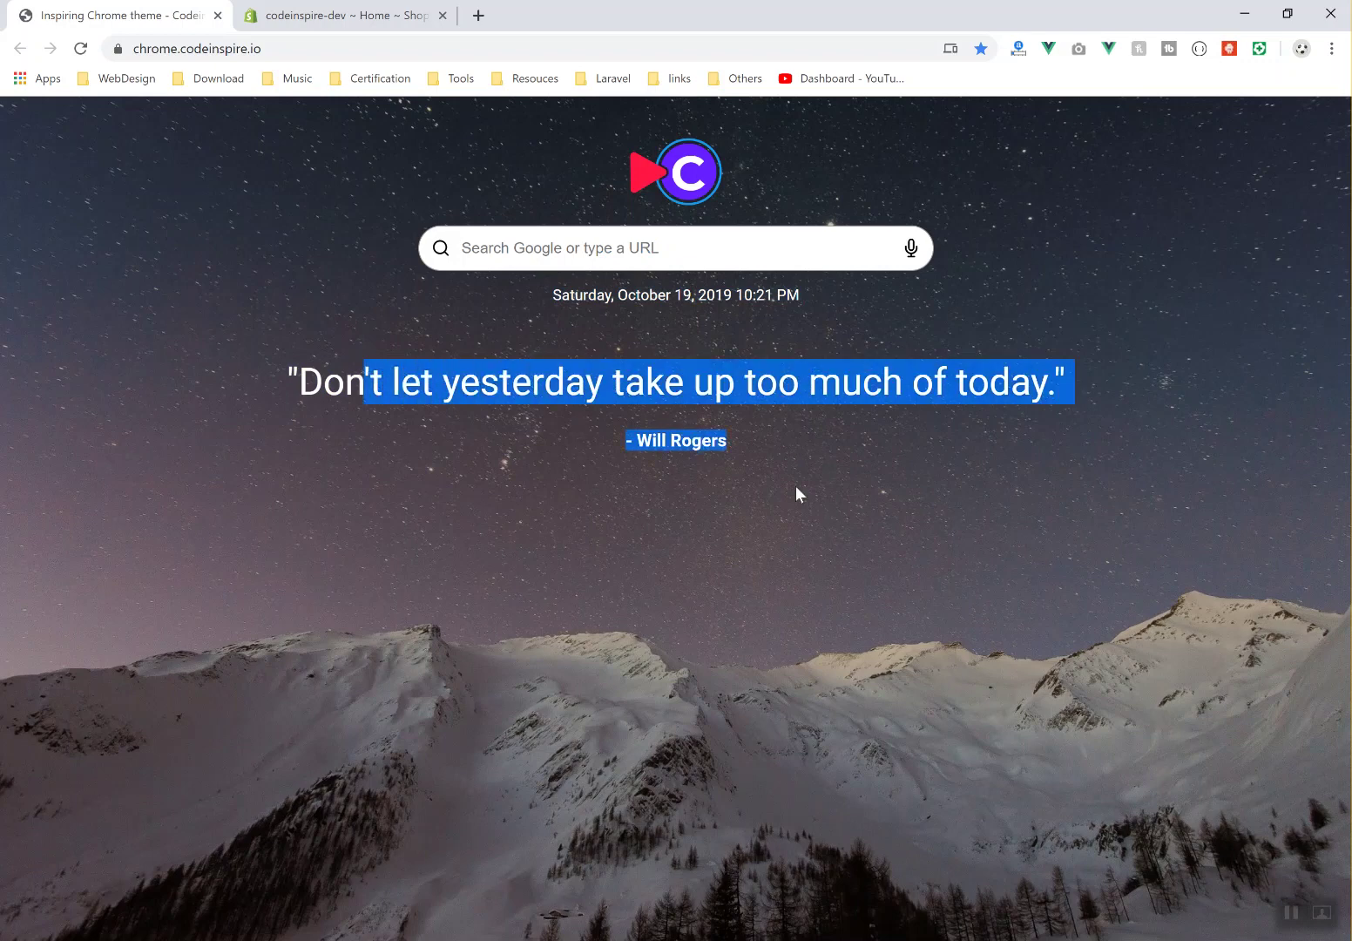
click(759, 460)
drag(494, 362, 968, 490)
click(968, 490)
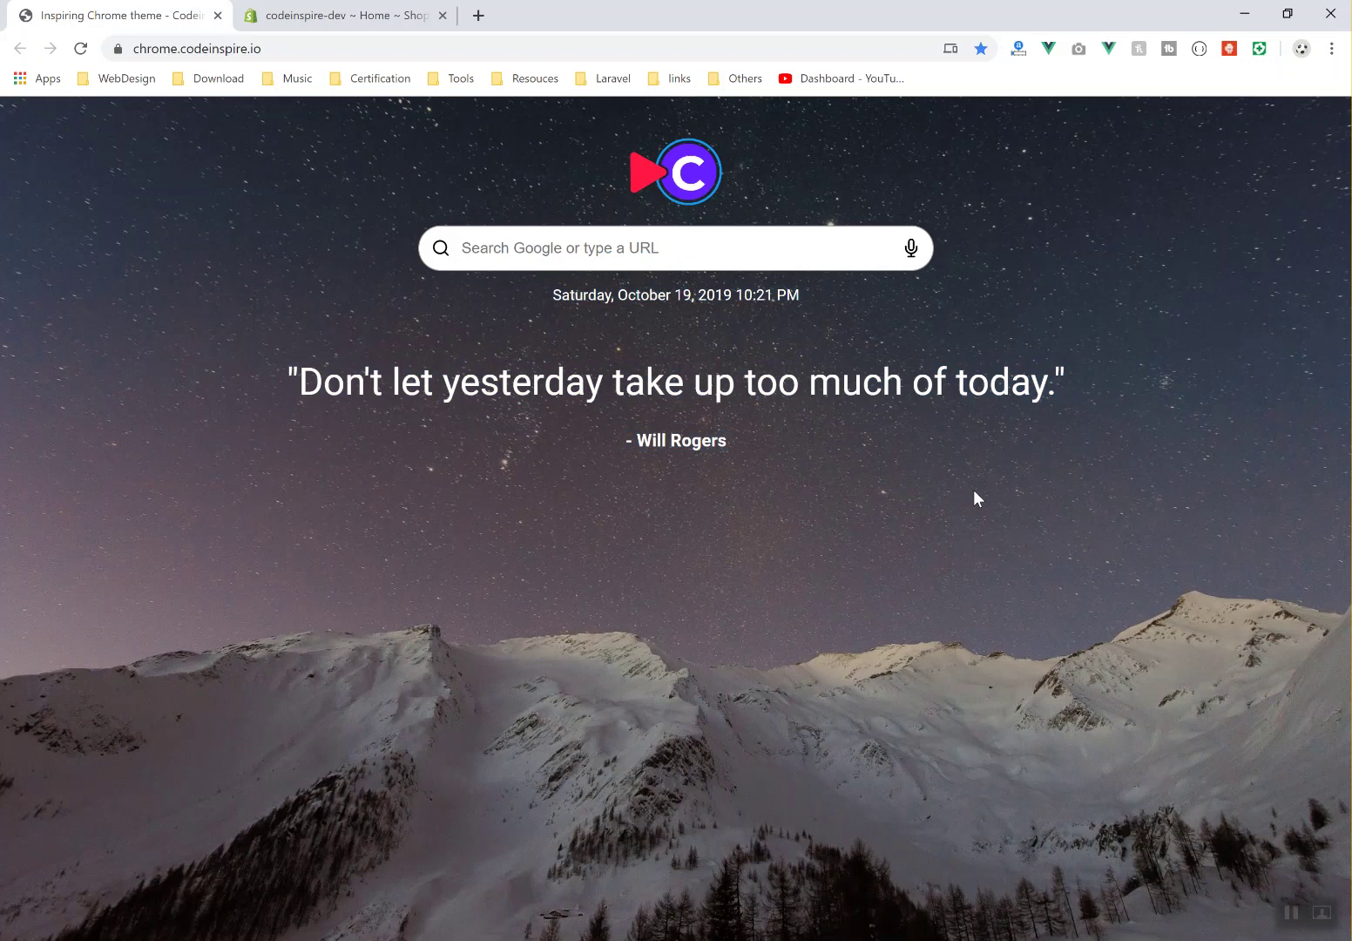
click(283, 48)
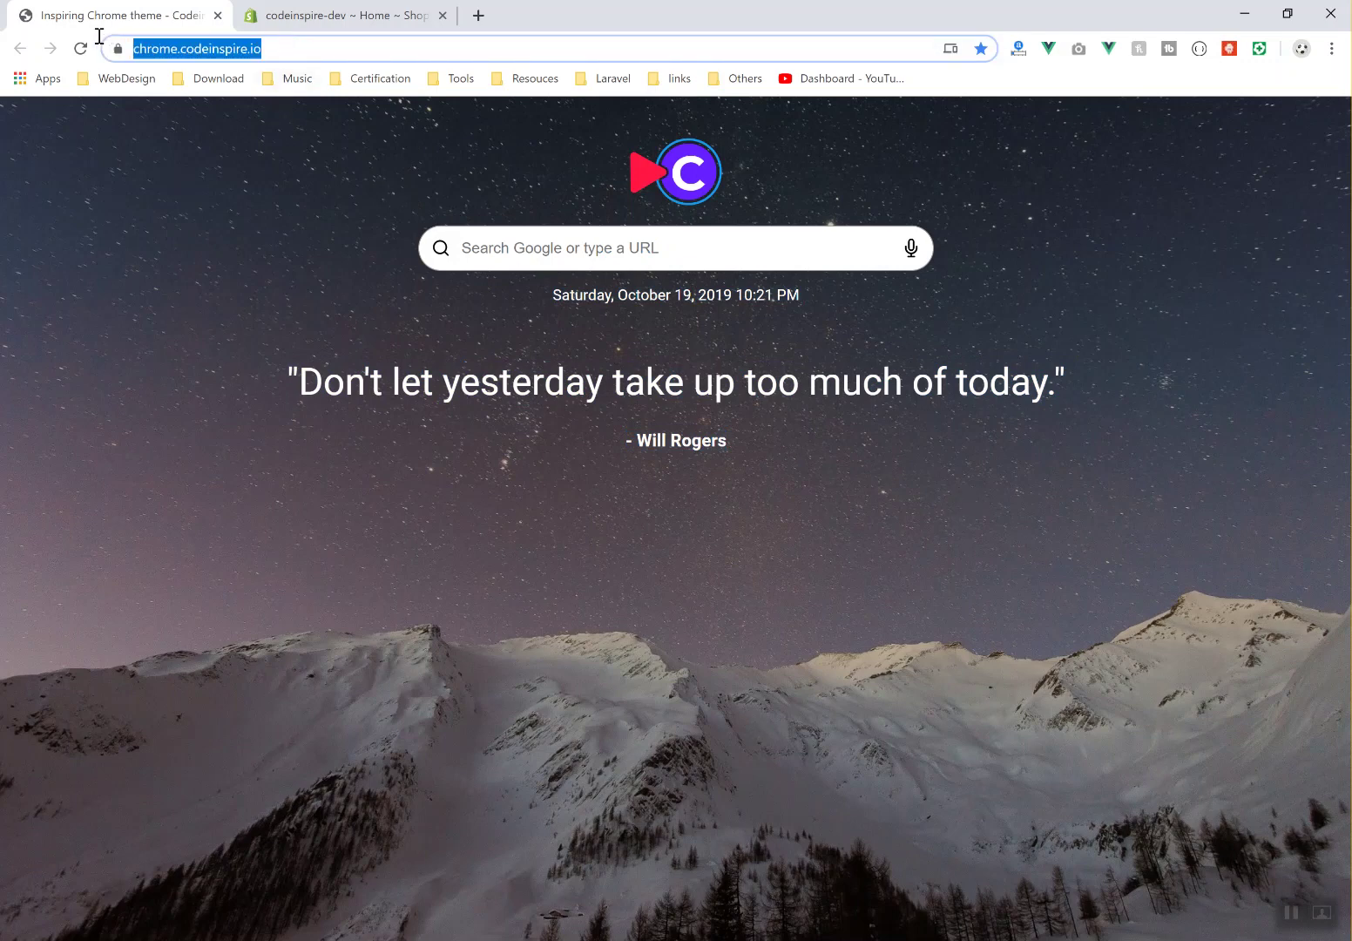
click(162, 219)
click(337, 48)
click(304, 47)
drag(328, 48, 101, 56)
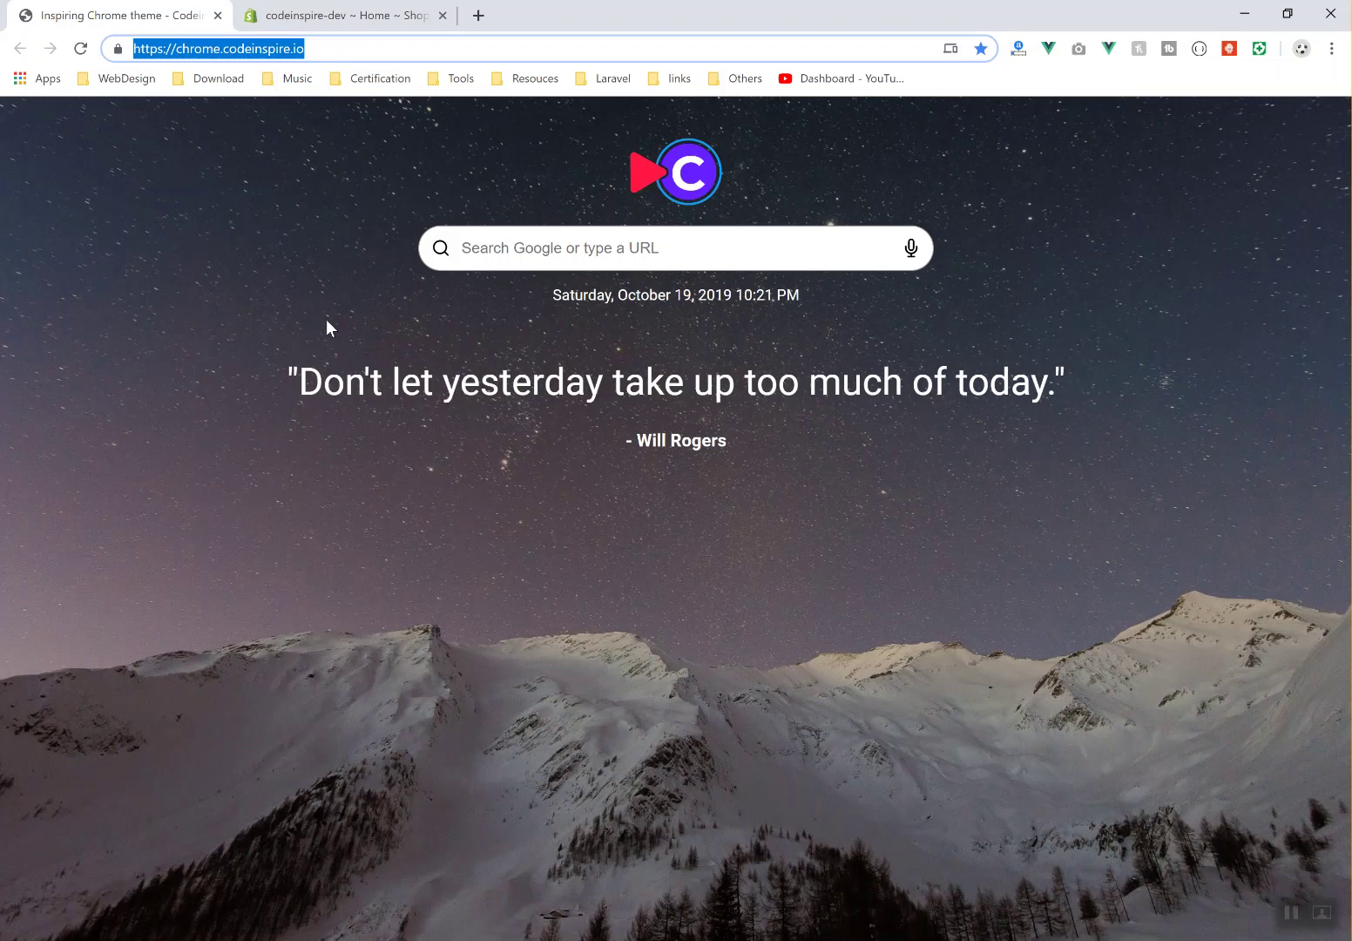
- Switch to the codeinspire-dev Shopify admin and review the GST notice and getting-started tips on its home page
key(ctrl+Tab)
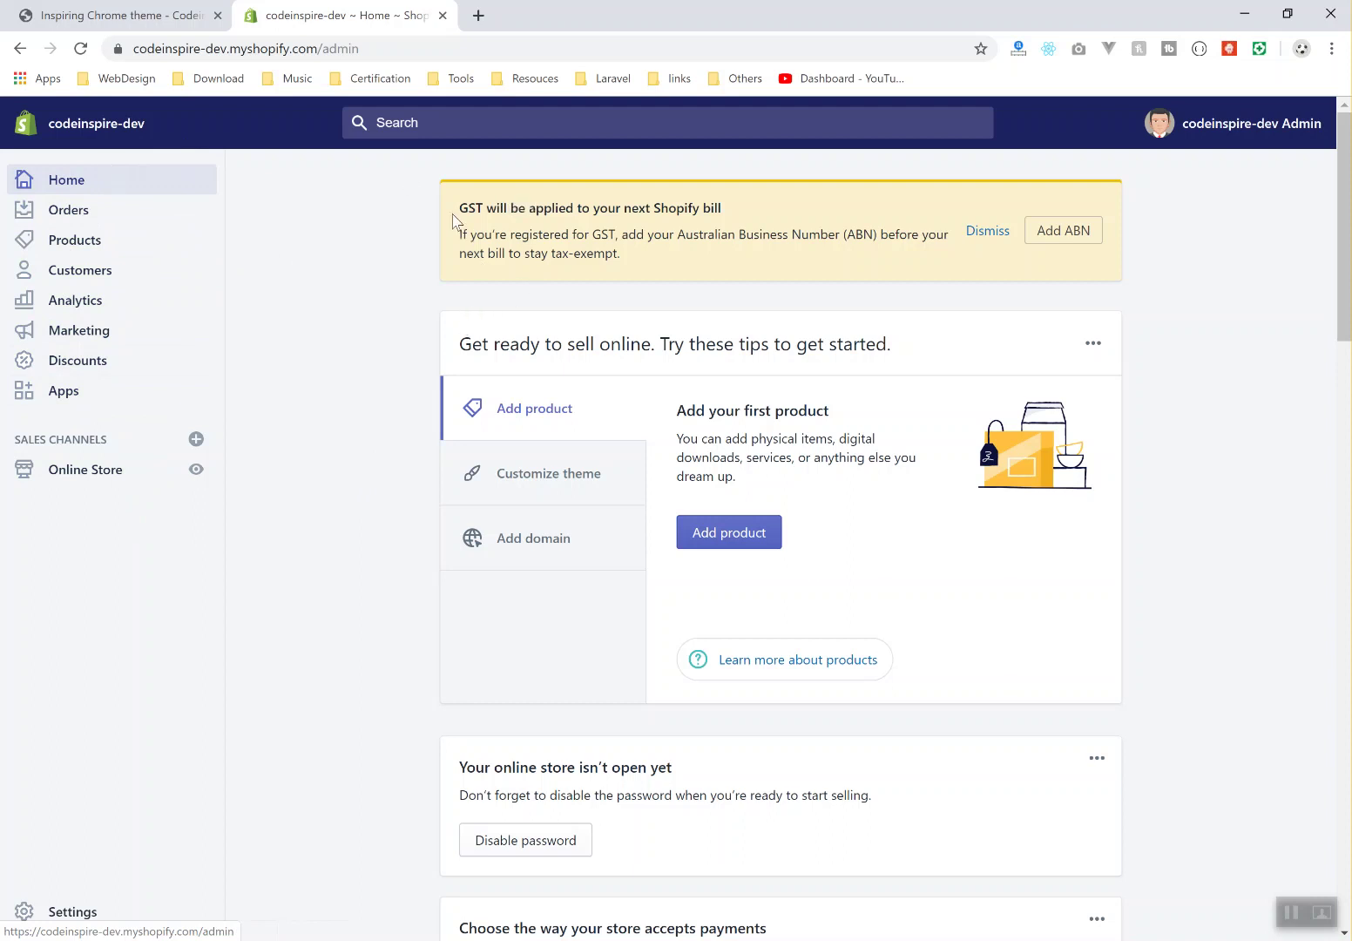
drag(453, 217, 671, 277)
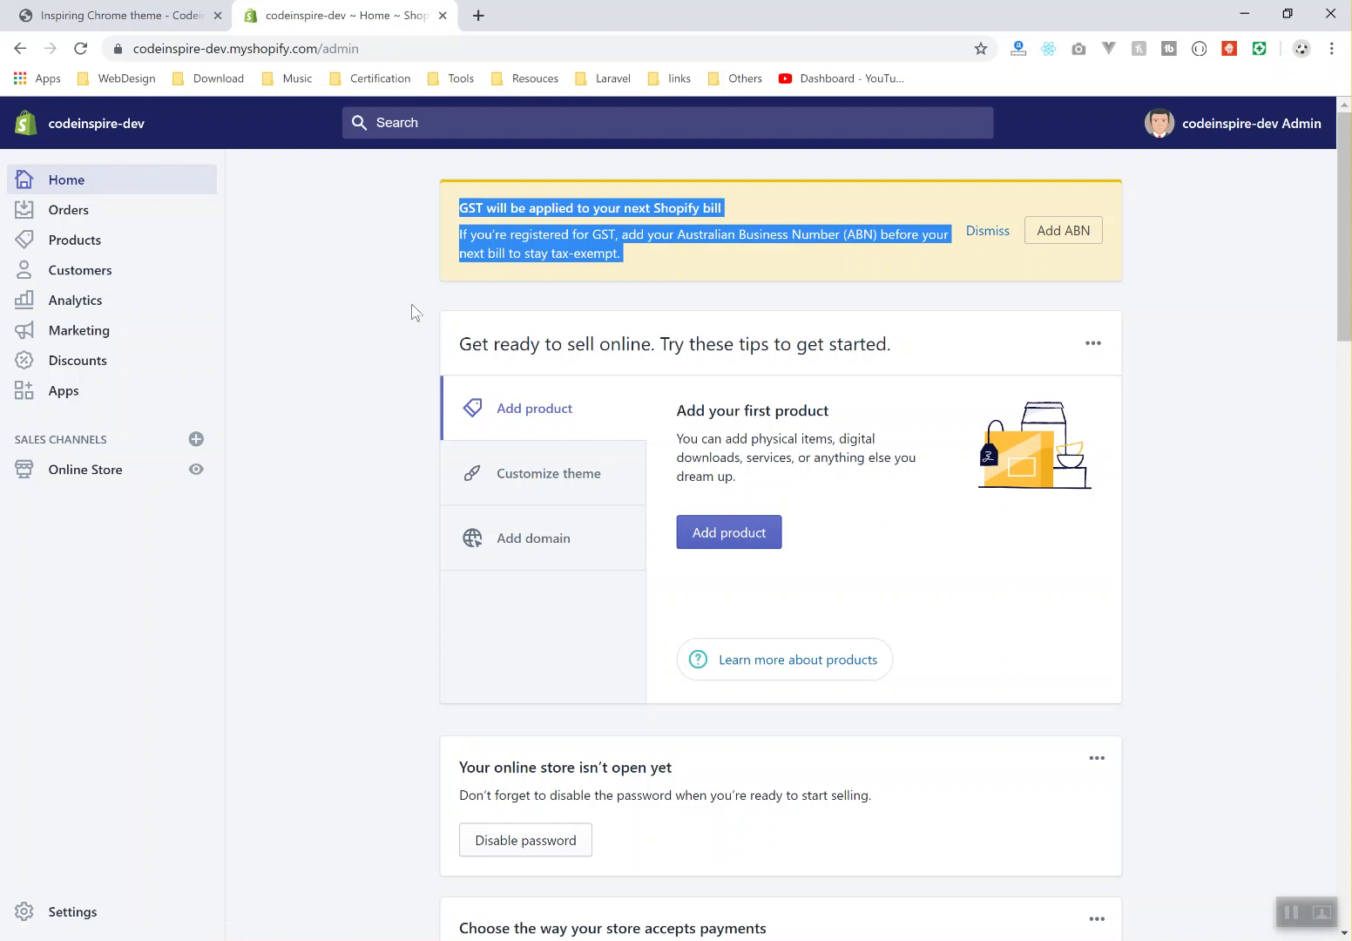
click(377, 312)
drag(657, 269, 424, 207)
click(366, 262)
click(425, 207)
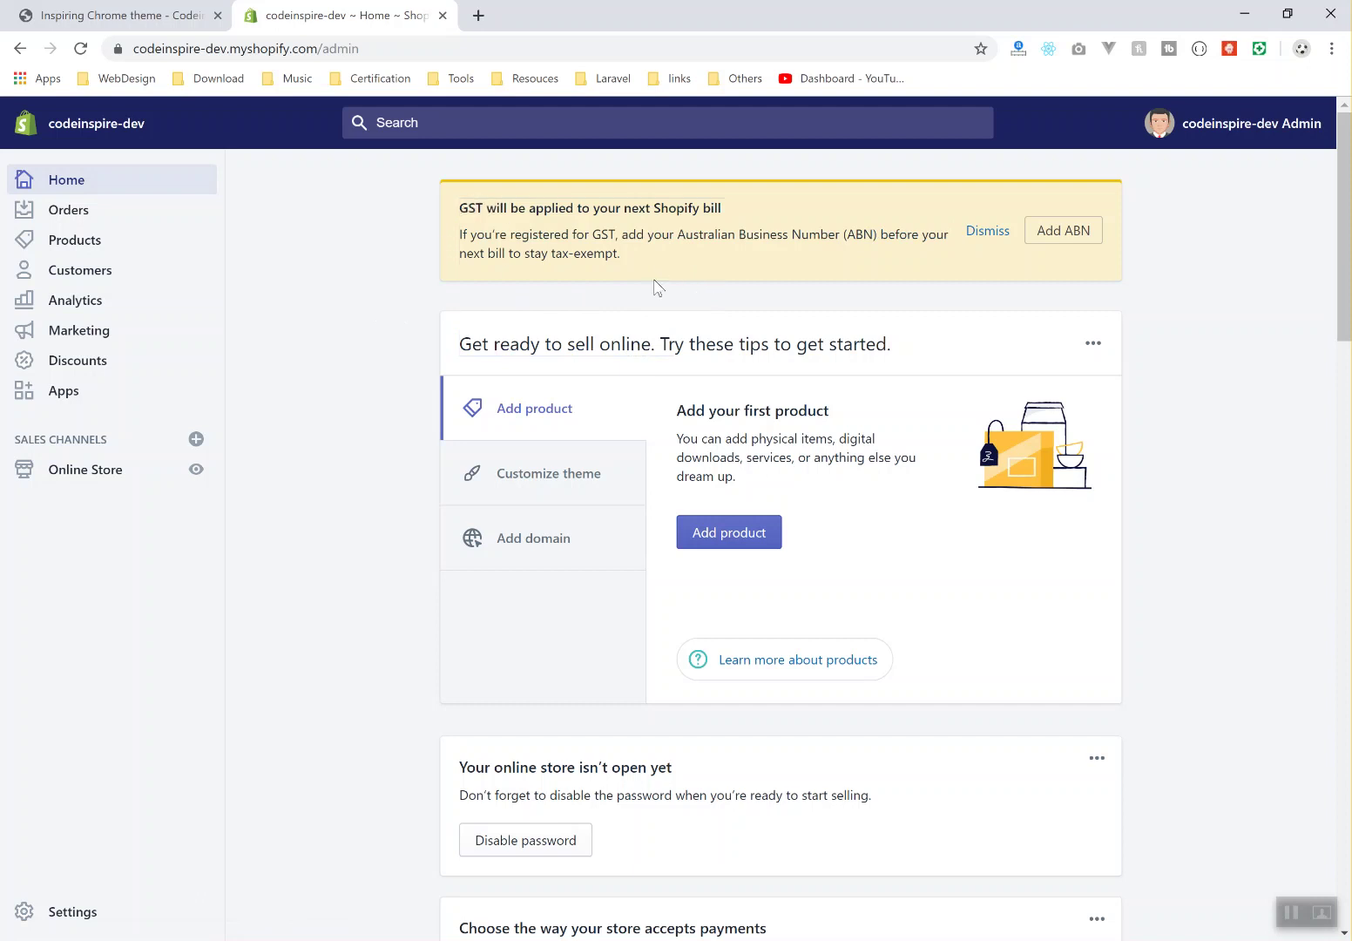
drag(728, 234, 805, 296)
click(759, 278)
scroll(349, 544, down, 2)
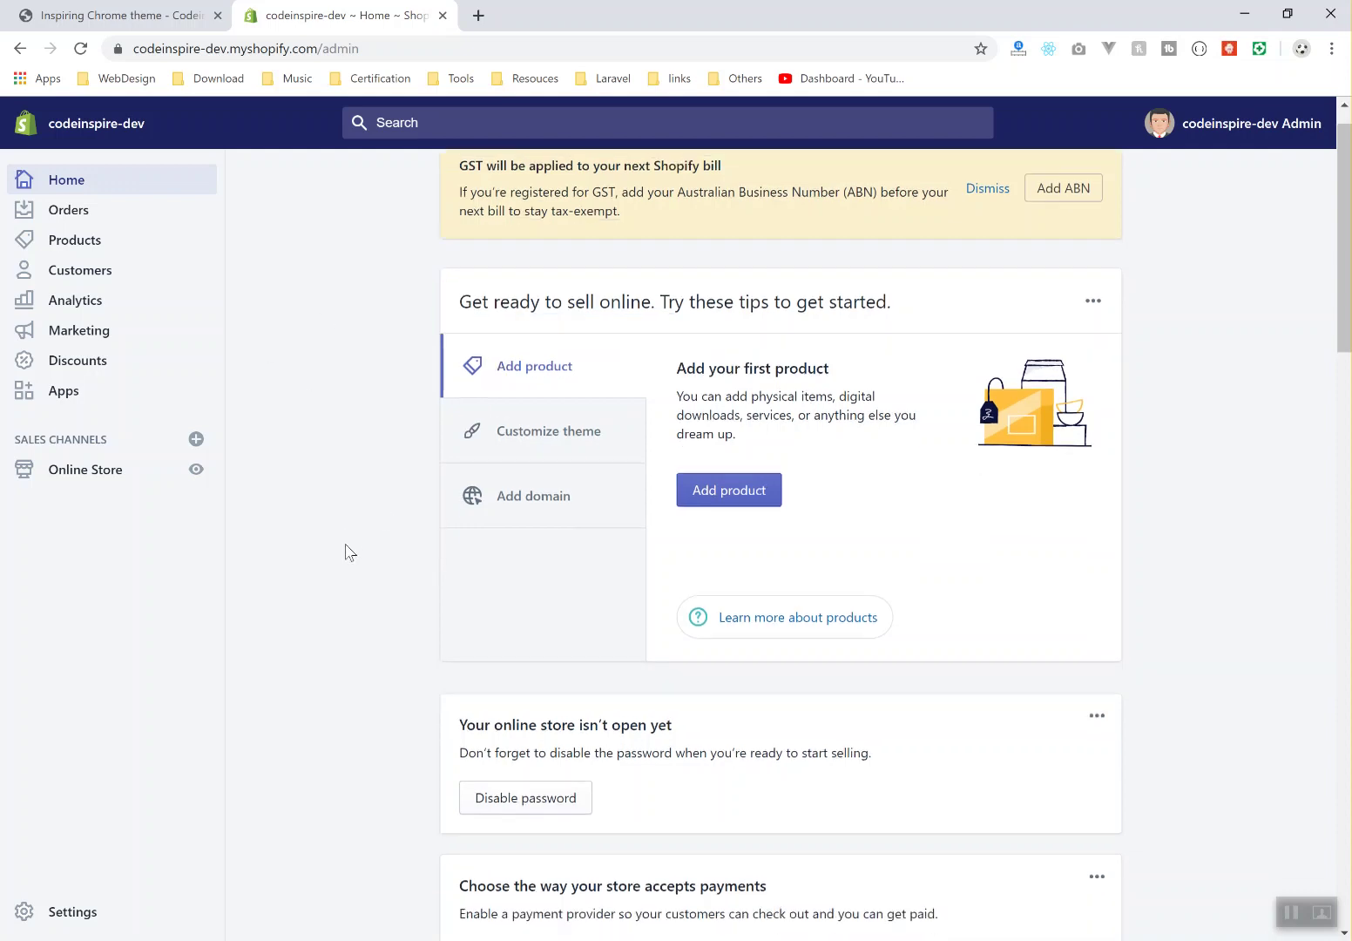
scroll(345, 552, up, 2)
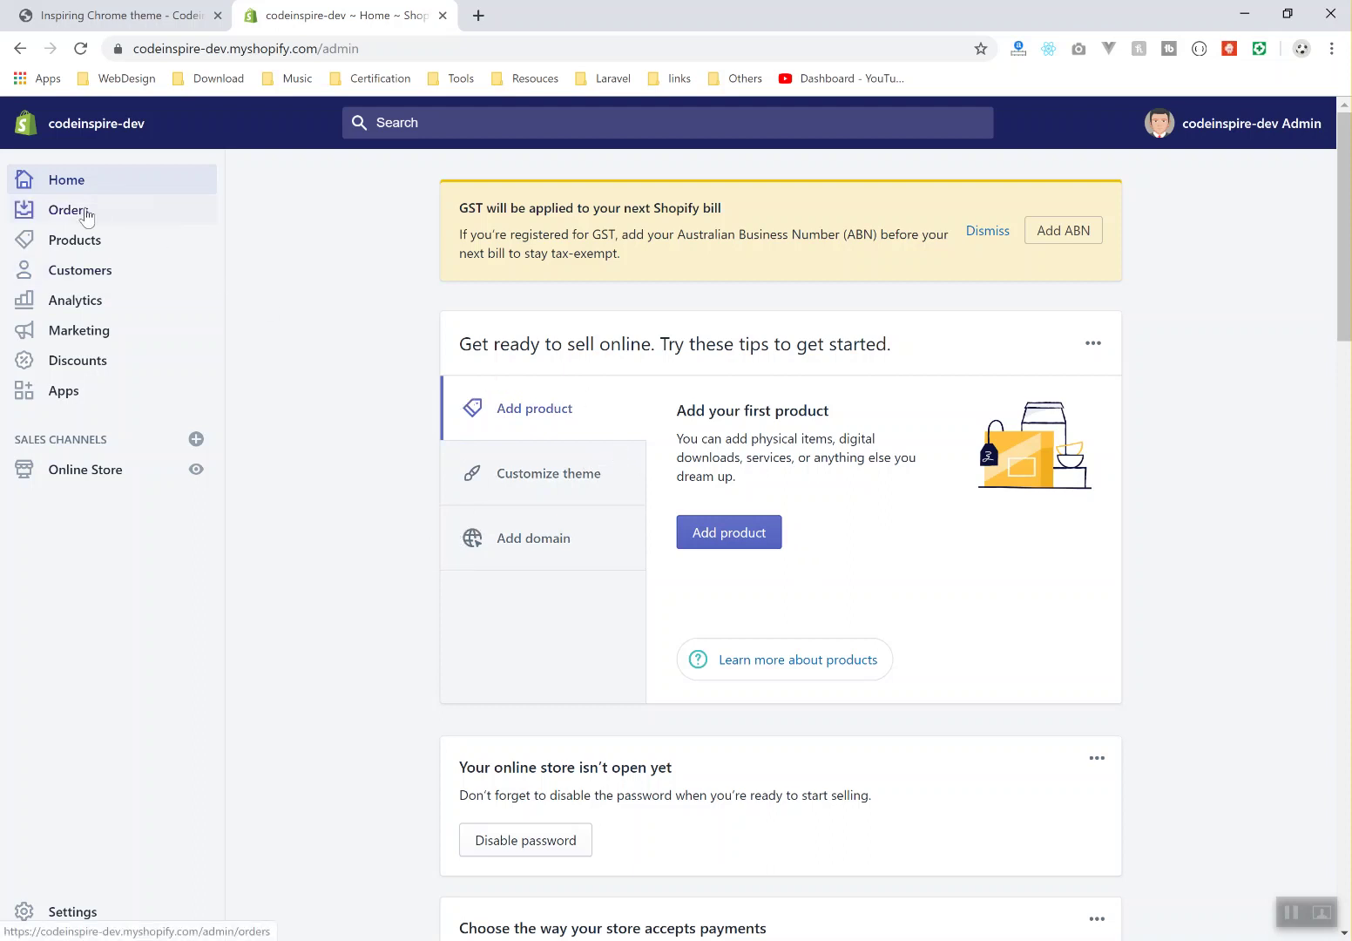
- Review the Orders section, including all orders, Drafts and Abandoned checkouts
click(86, 218)
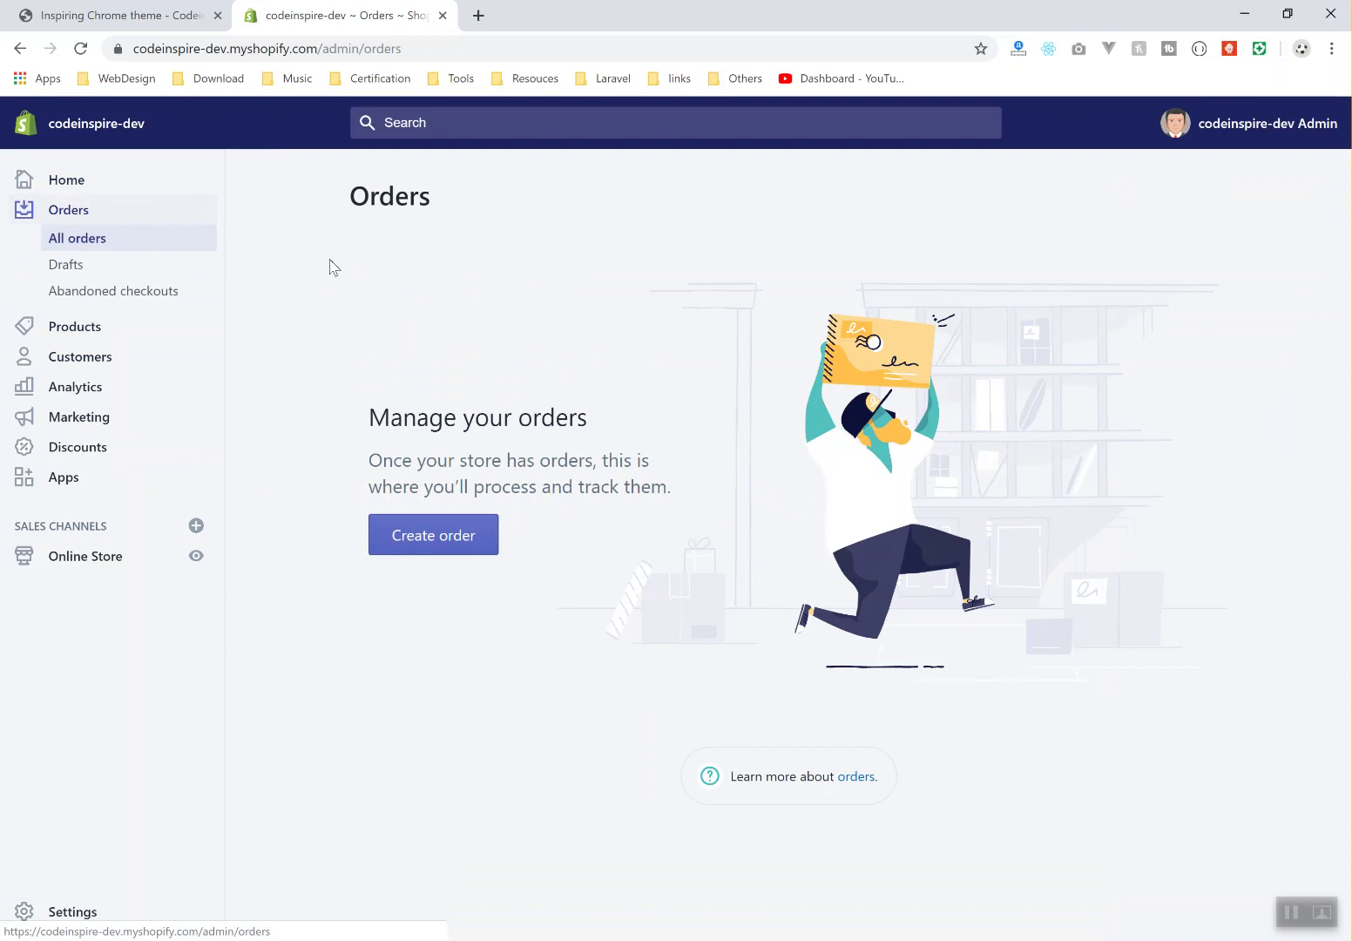
drag(369, 411, 732, 524)
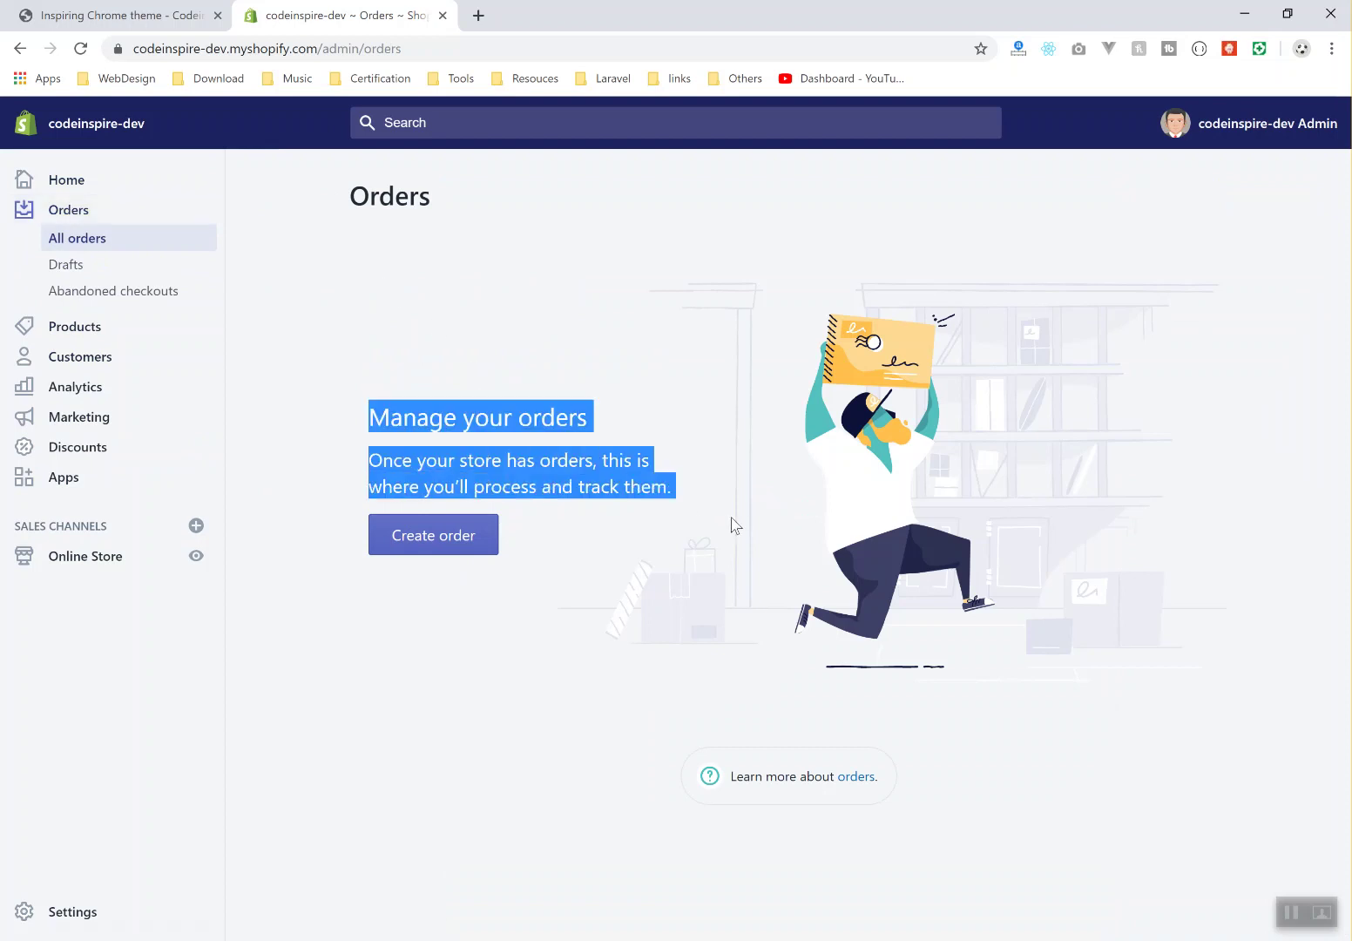
click(98, 273)
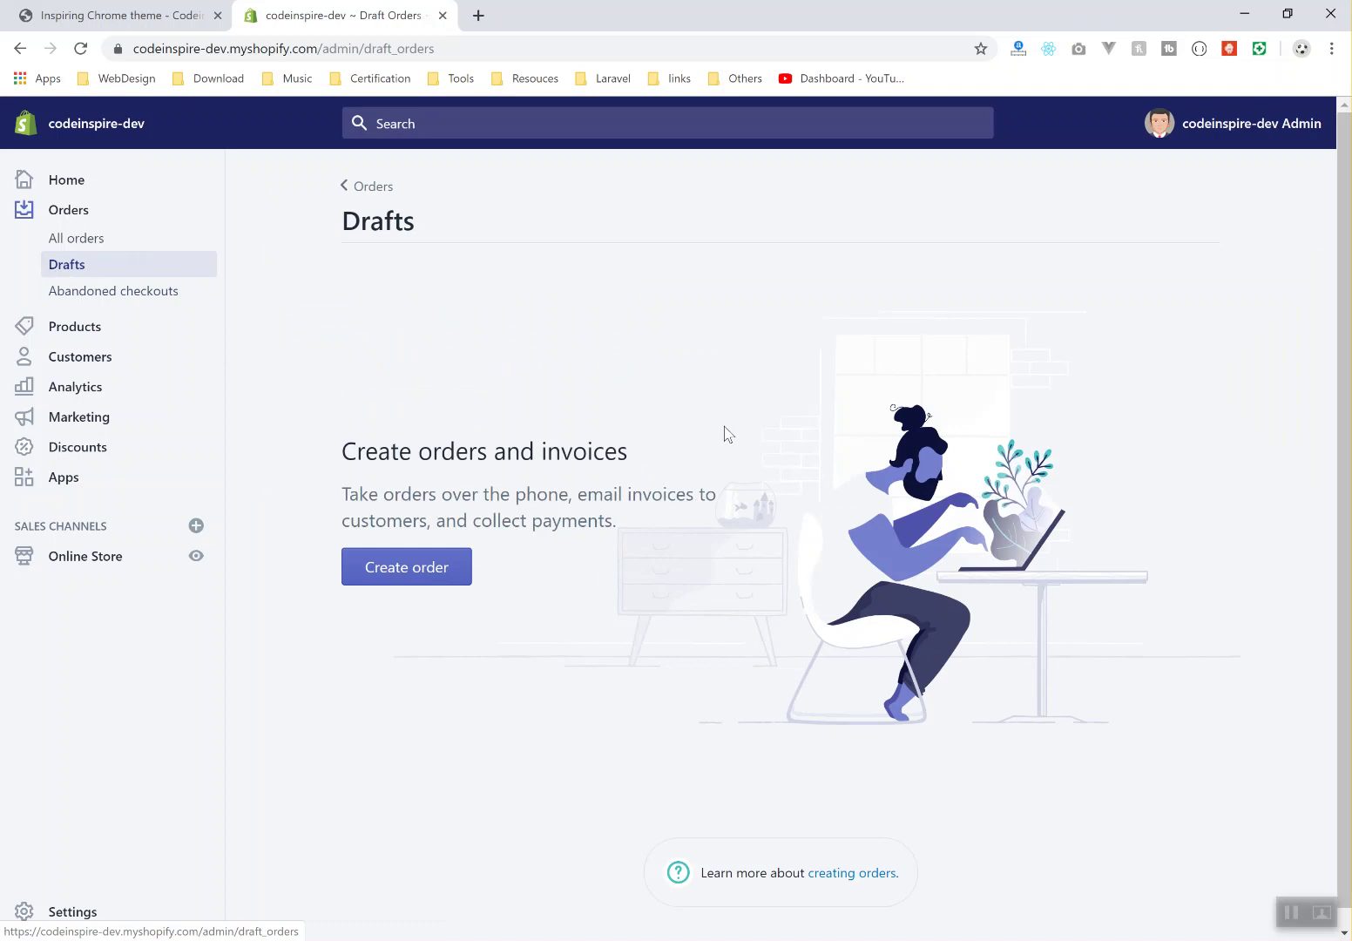
click(122, 296)
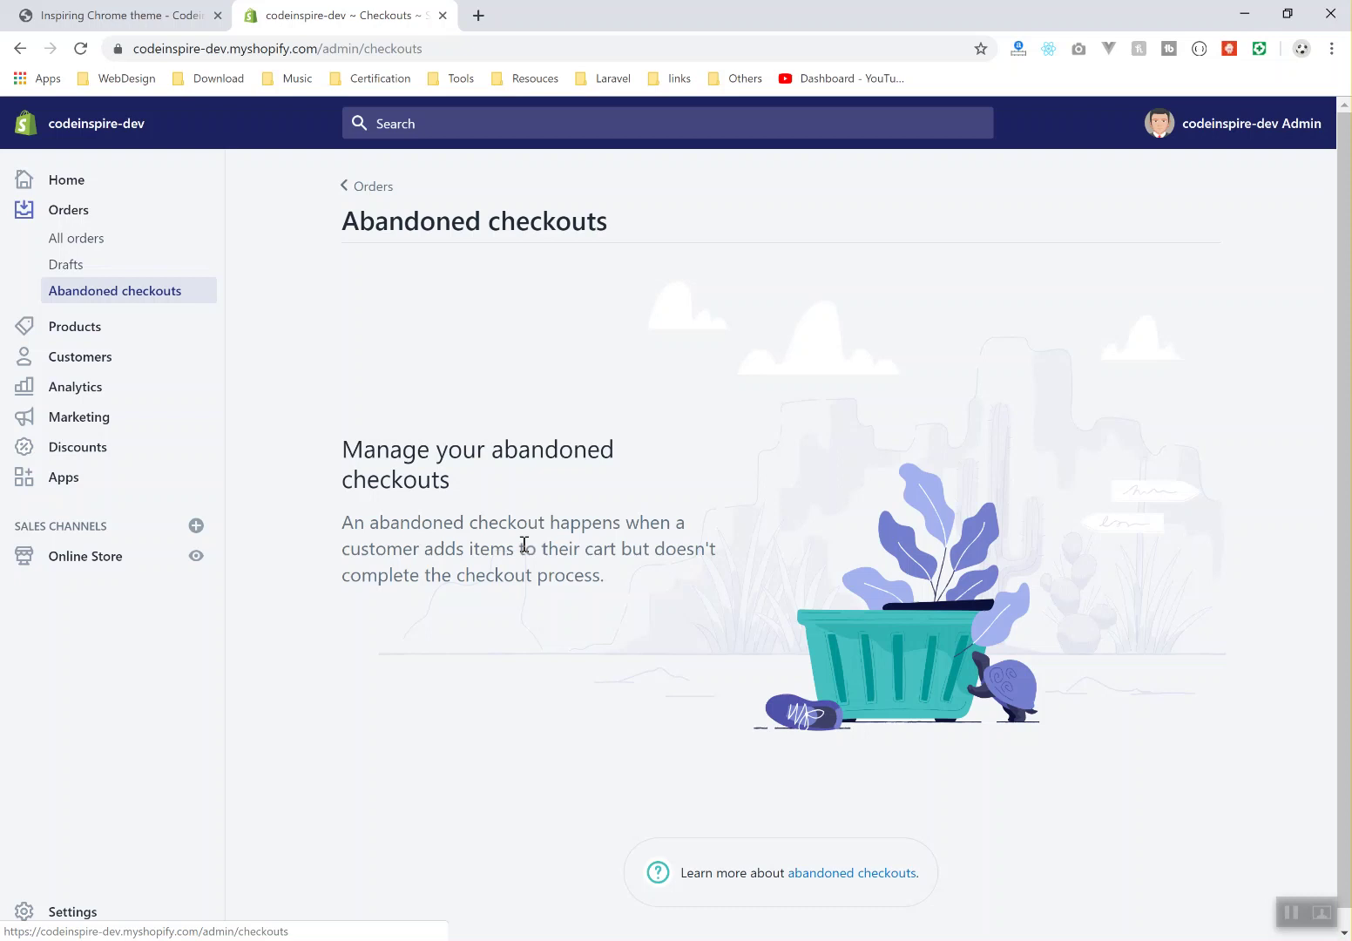
drag(524, 544, 610, 579)
click(655, 605)
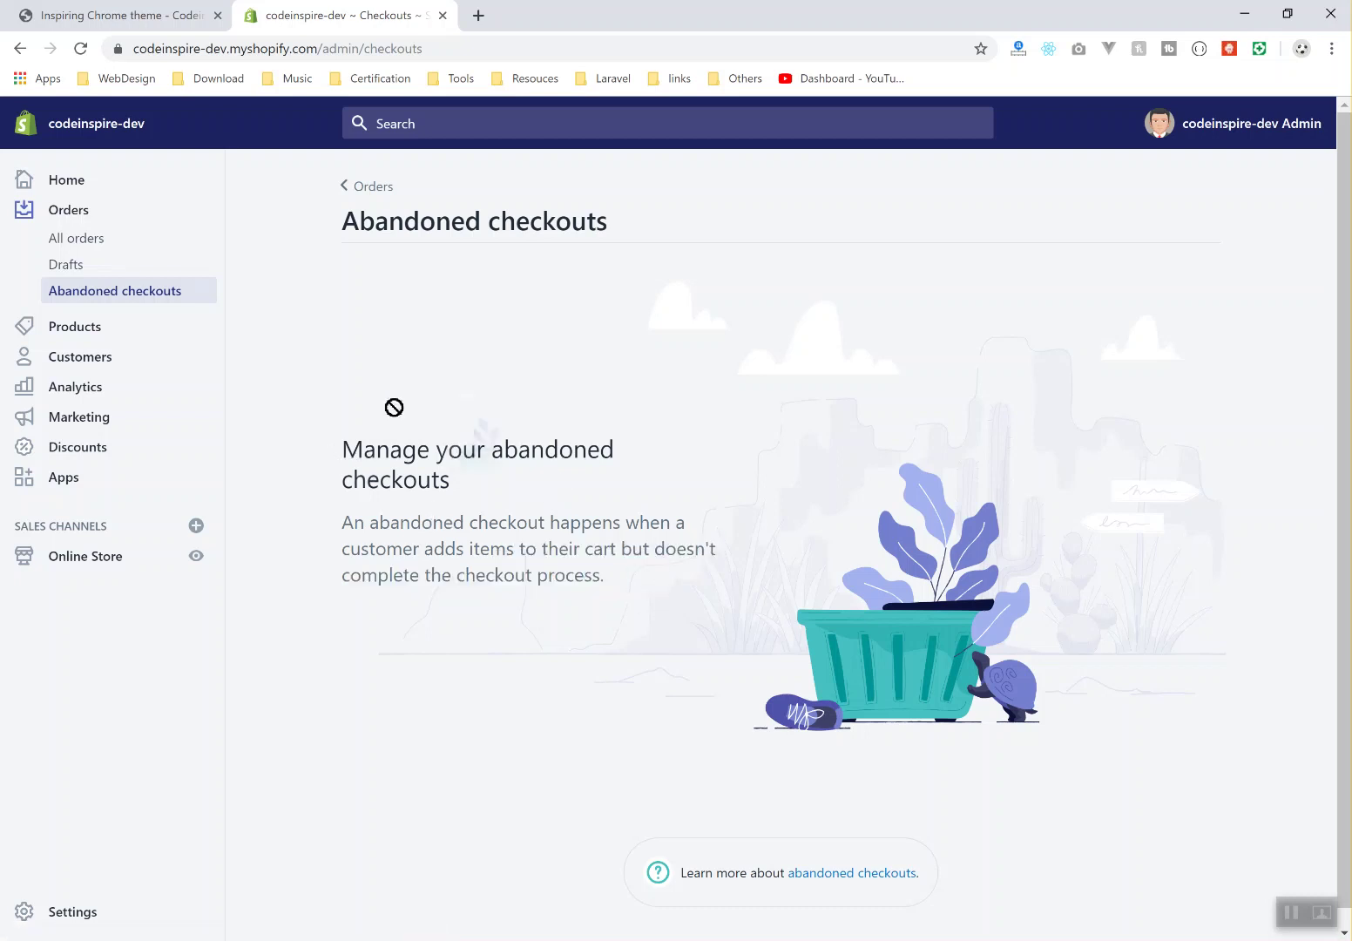
- Go to the Products page and read its introduction on adding or importing products
click(74, 329)
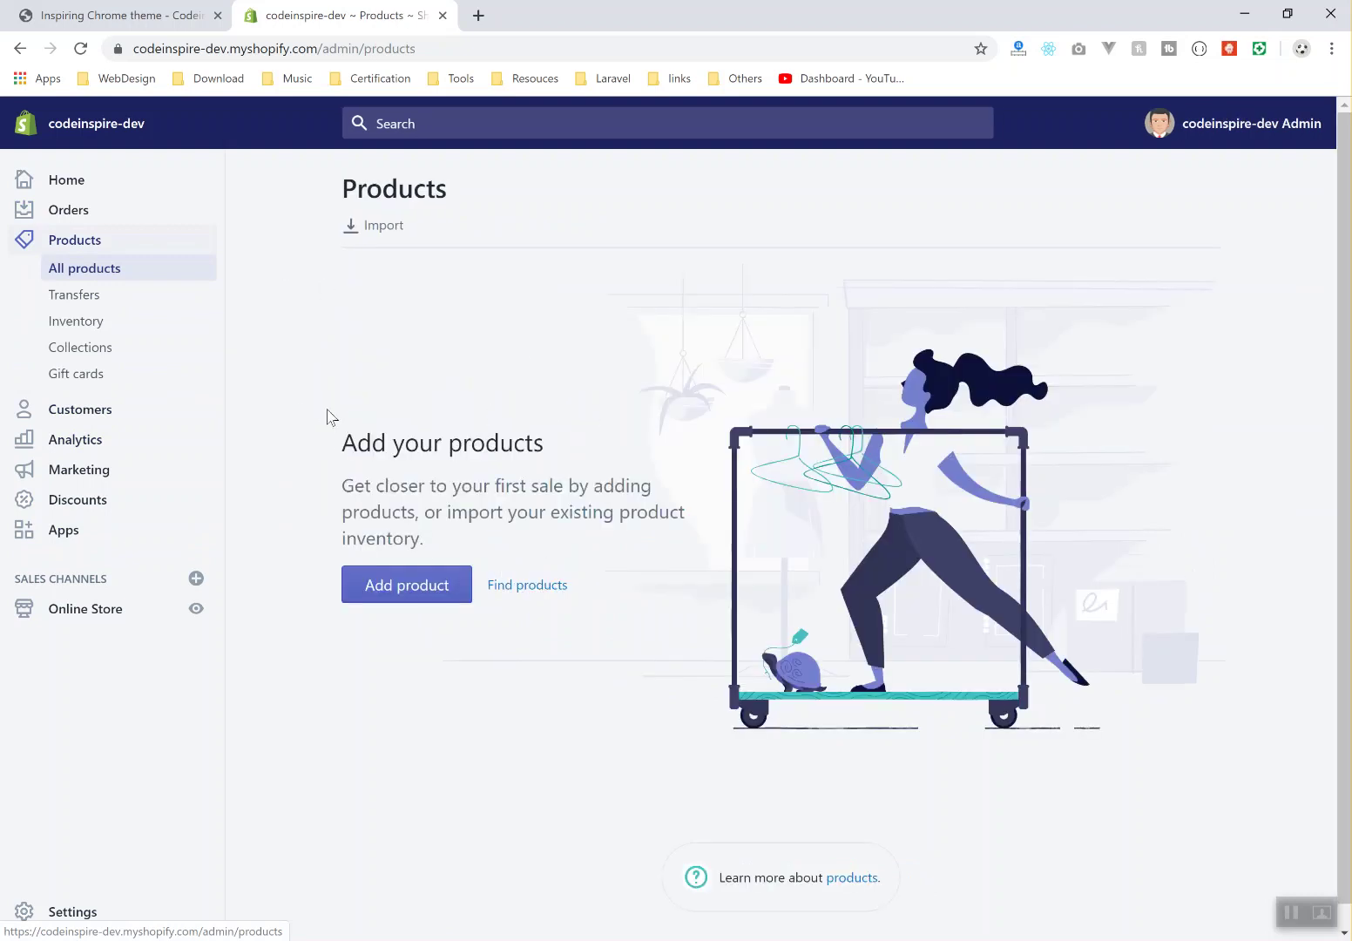
drag(329, 416, 571, 592)
click(676, 533)
drag(568, 515, 362, 303)
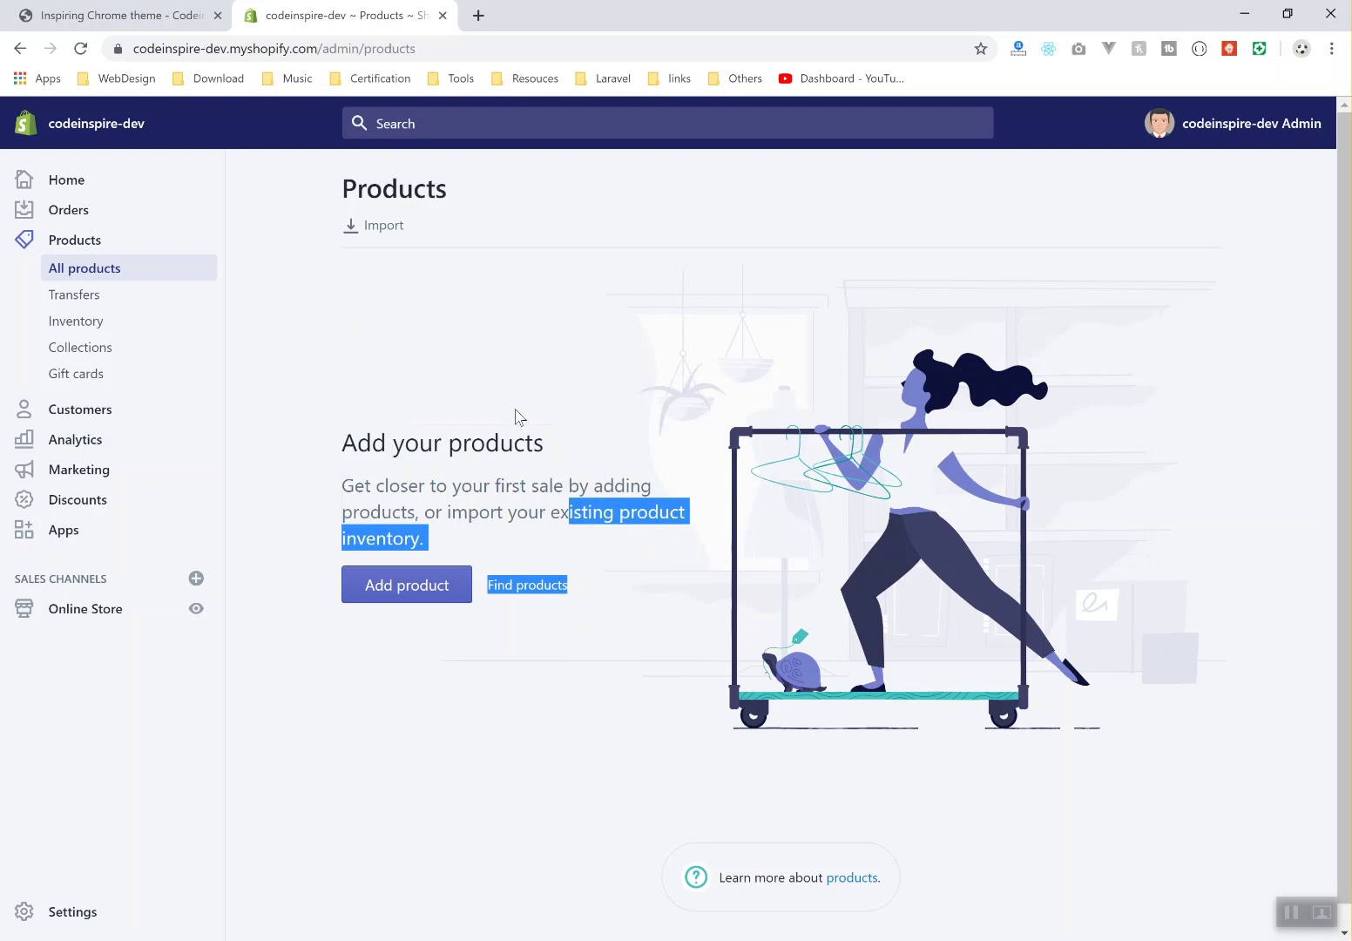
drag(358, 442, 639, 453)
click(638, 453)
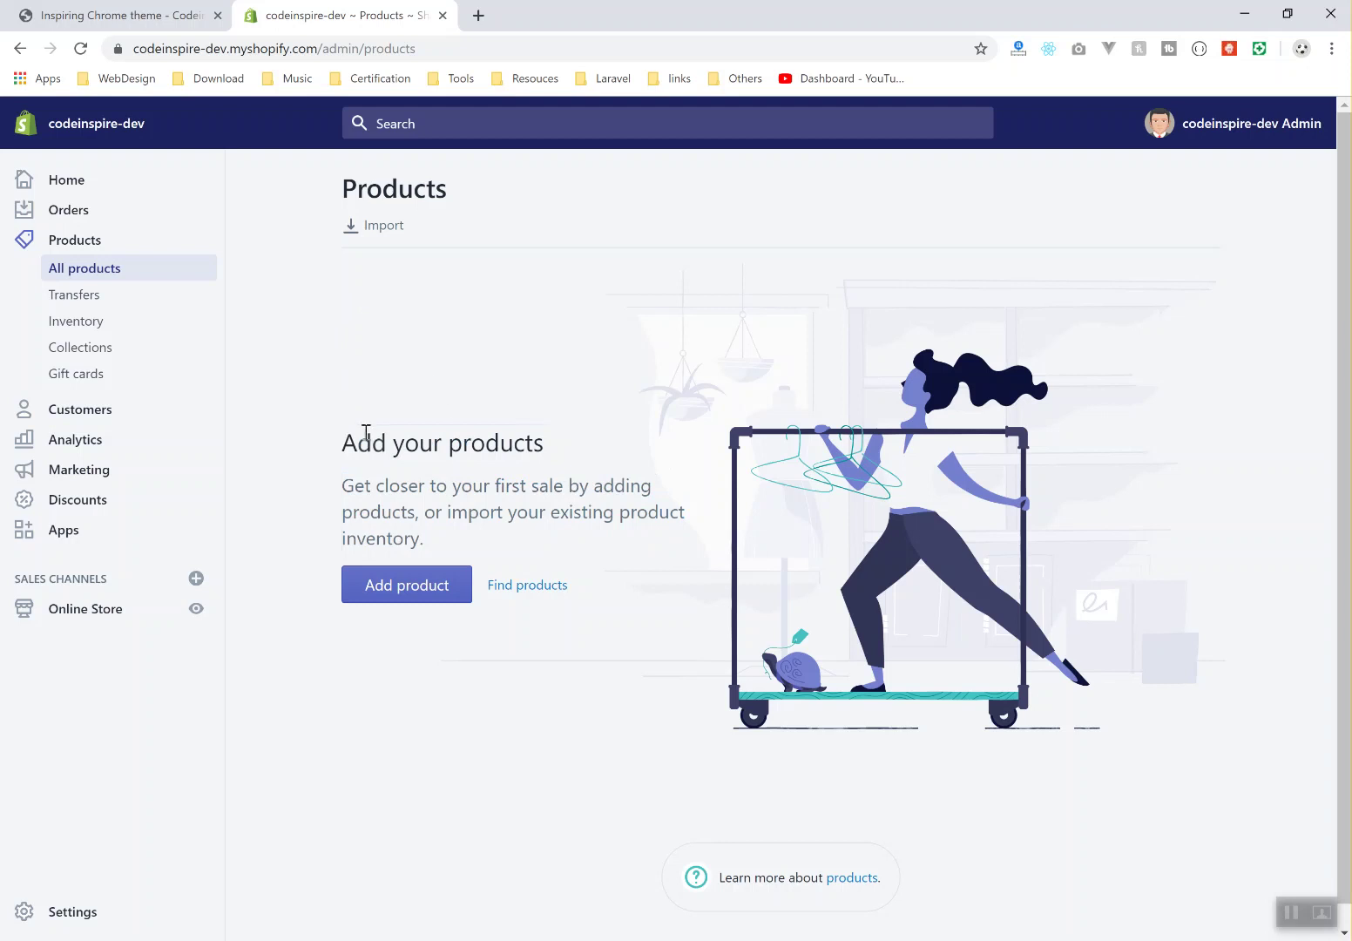
drag(517, 511, 369, 341)
click(367, 331)
drag(493, 485, 375, 430)
click(607, 485)
drag(517, 512, 392, 414)
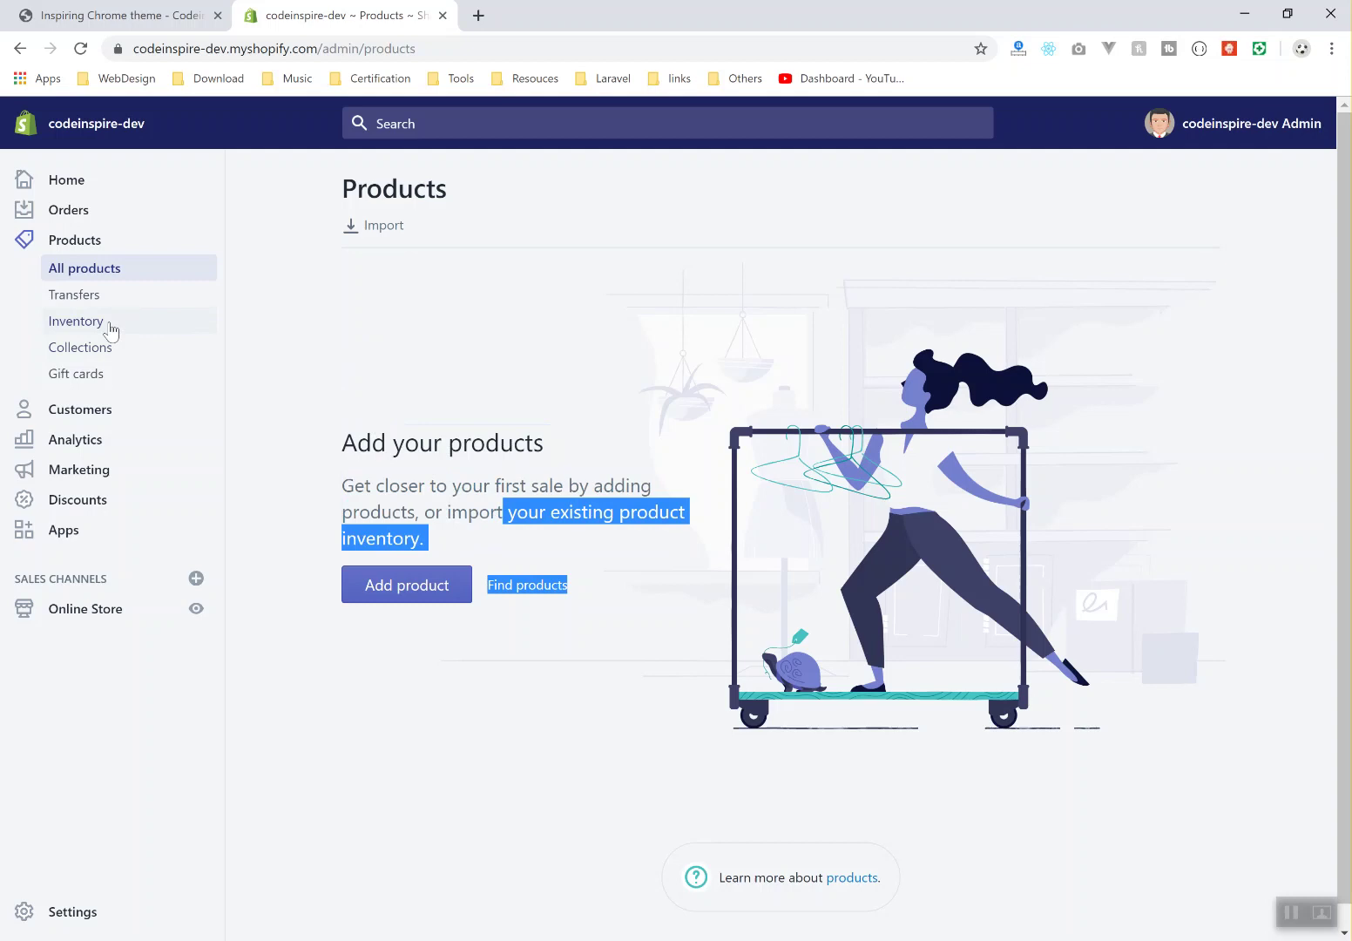
- View the Transfers, Inventory, Collections and Gift cards pages belonging to Products
click(112, 295)
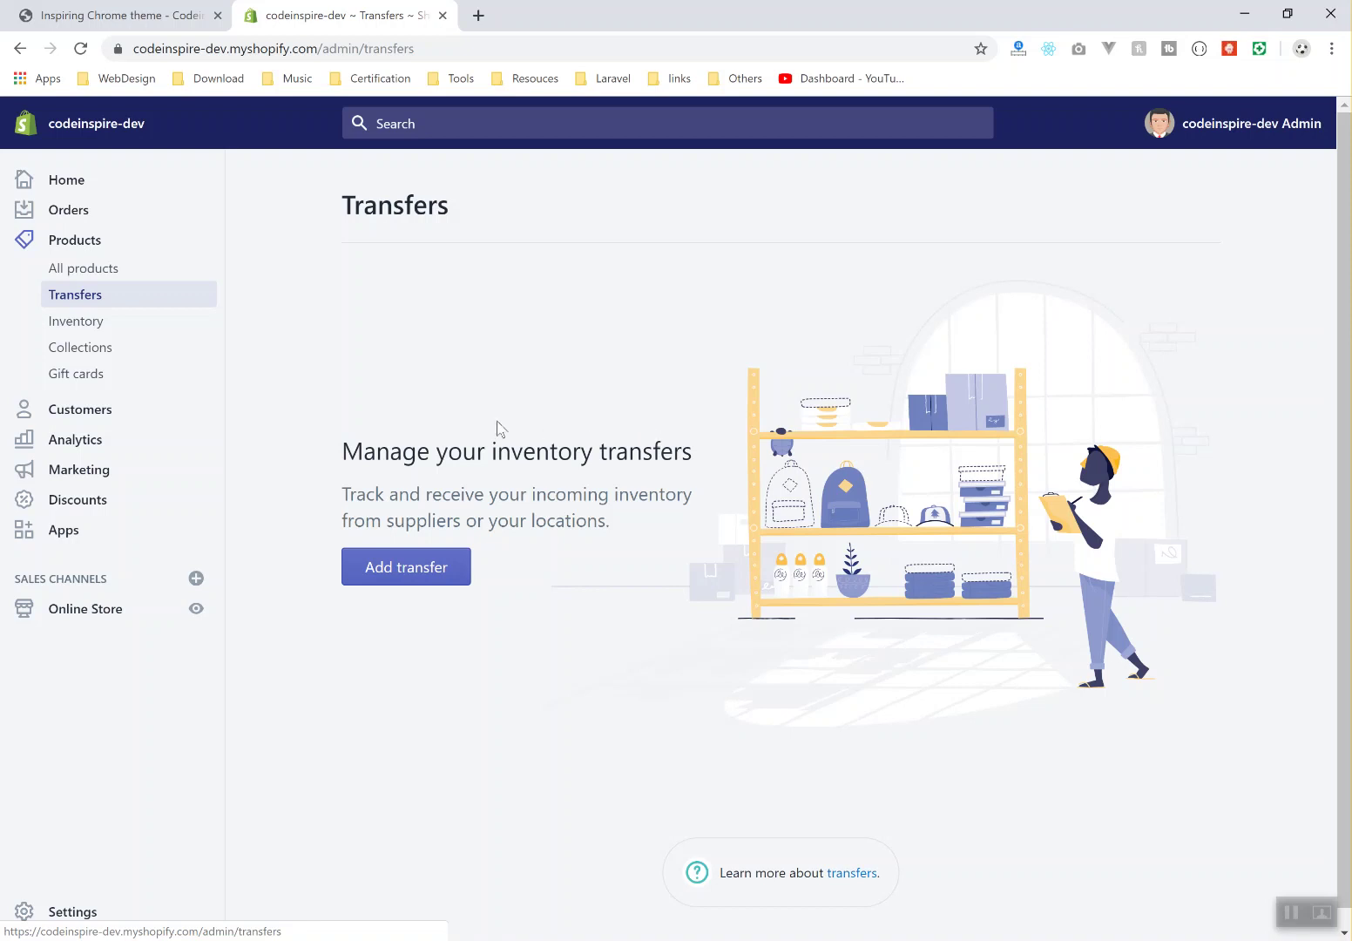
click(90, 324)
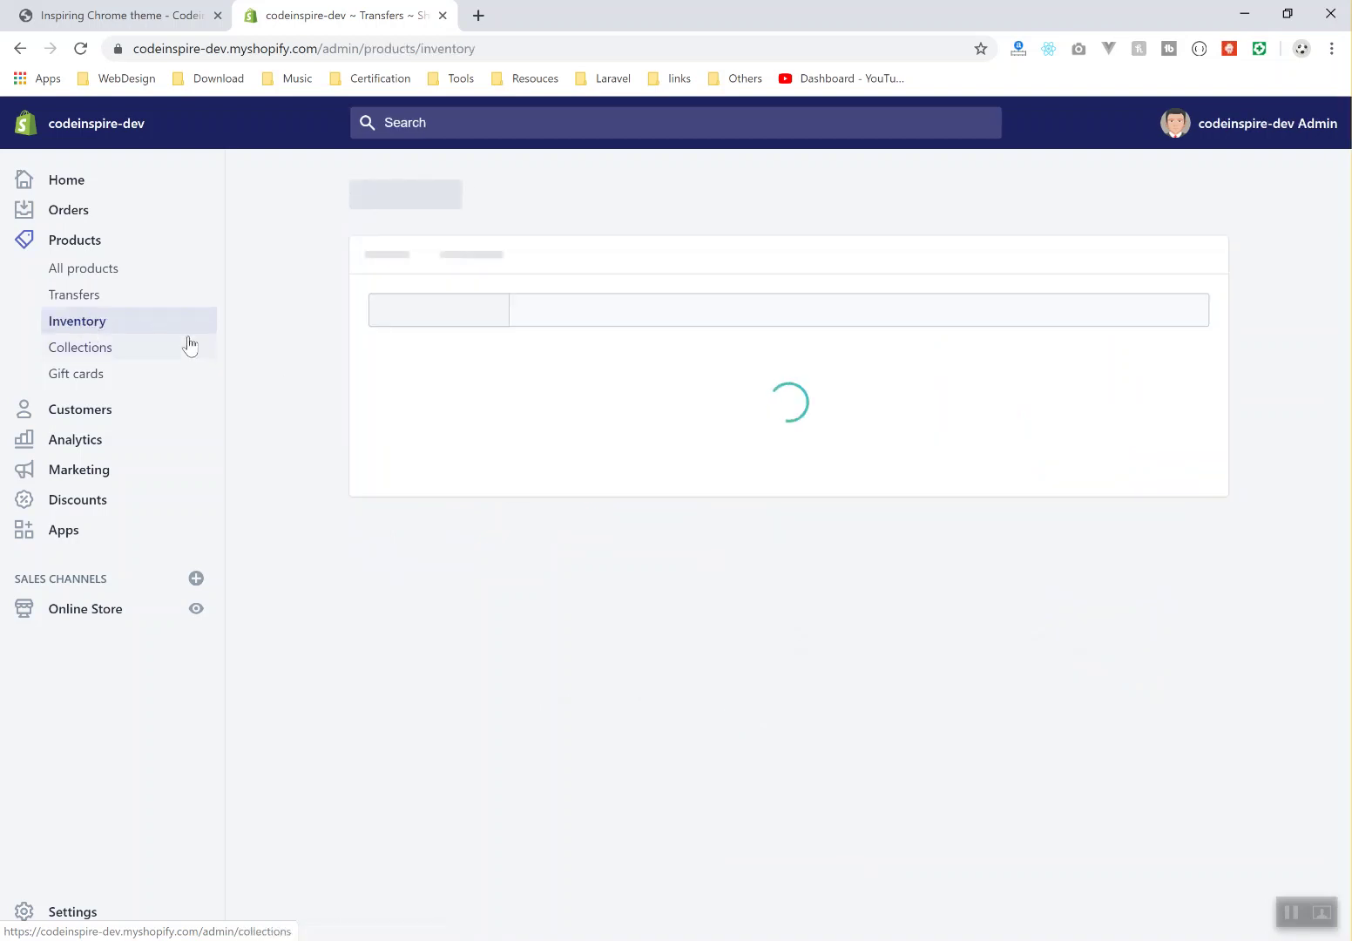
click(113, 353)
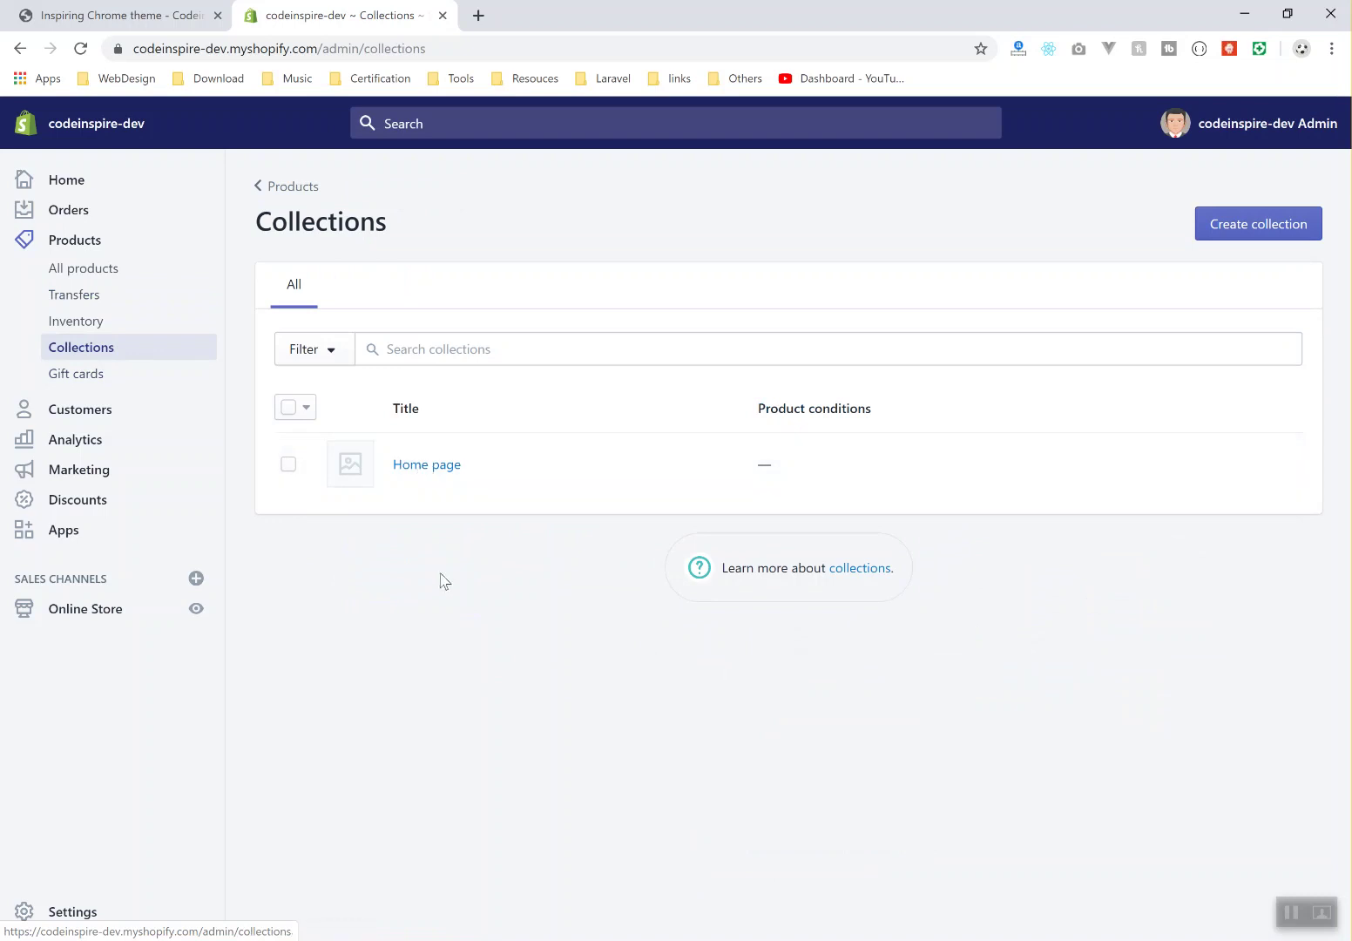
click(96, 377)
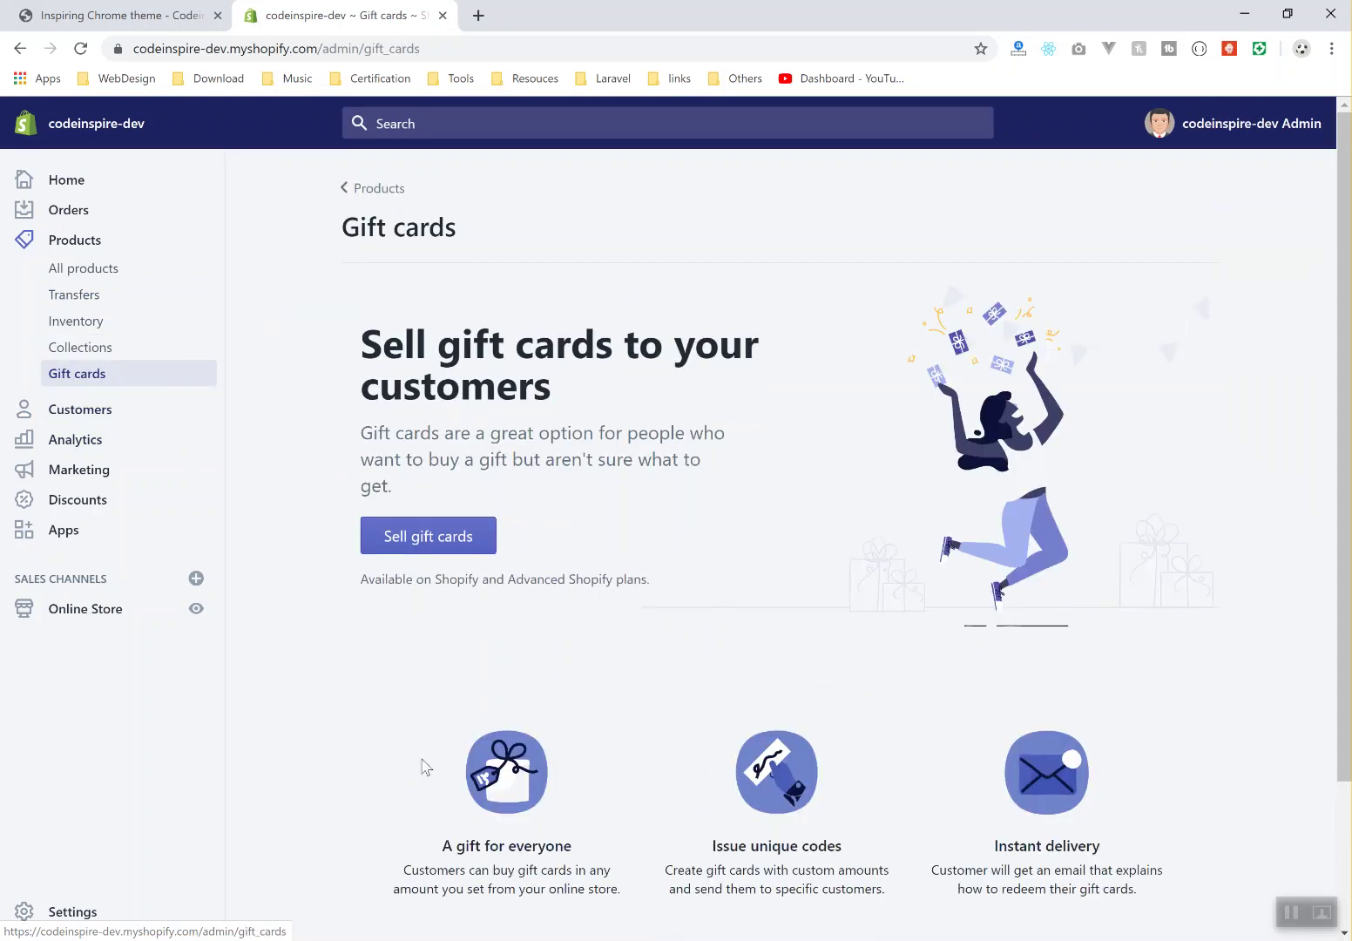
- View the Customers page and look through the Analytics overview dashboard
click(121, 411)
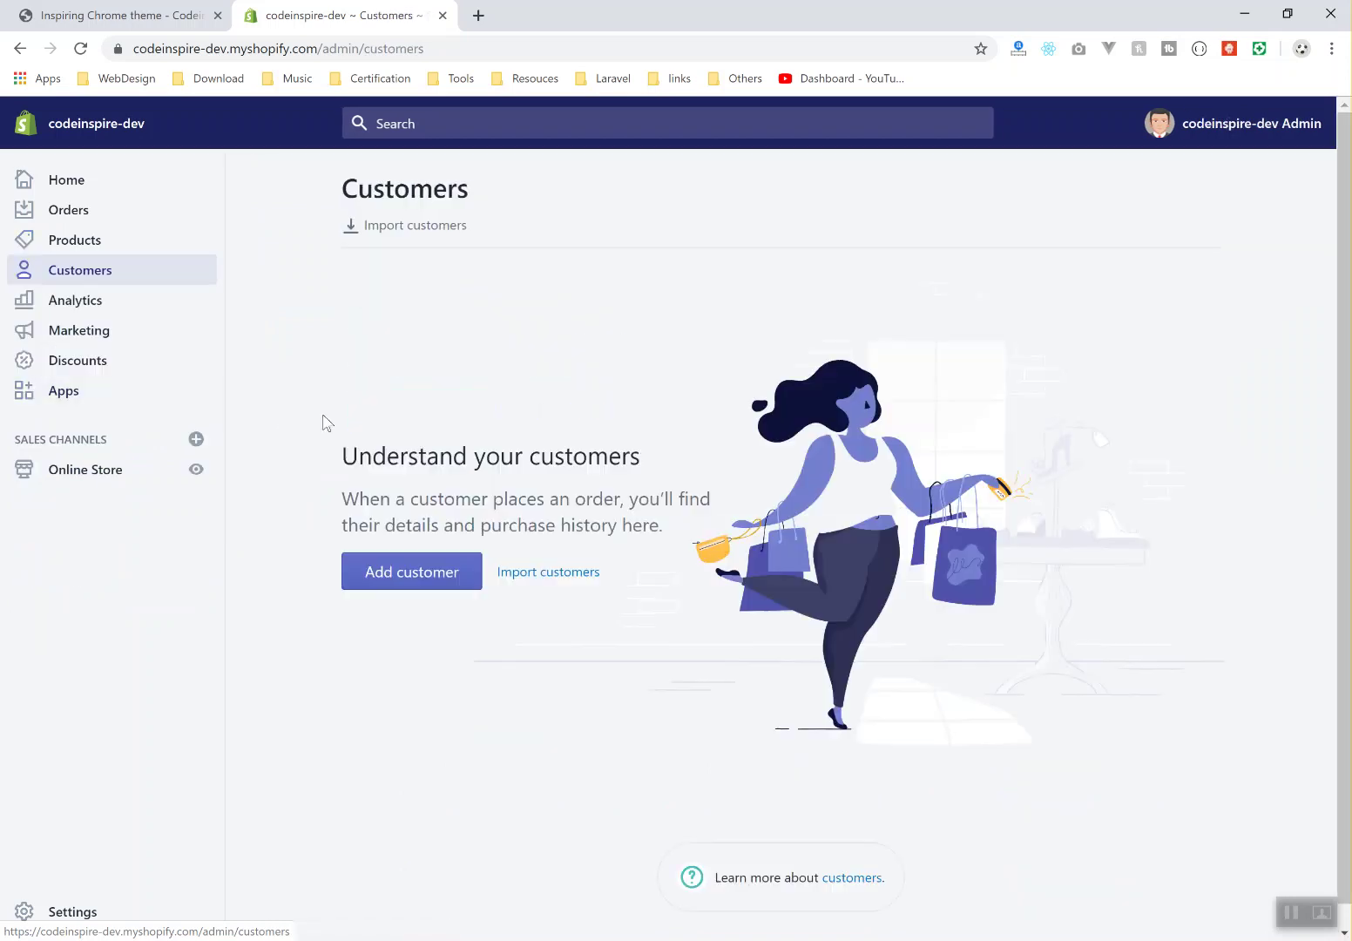
click(88, 303)
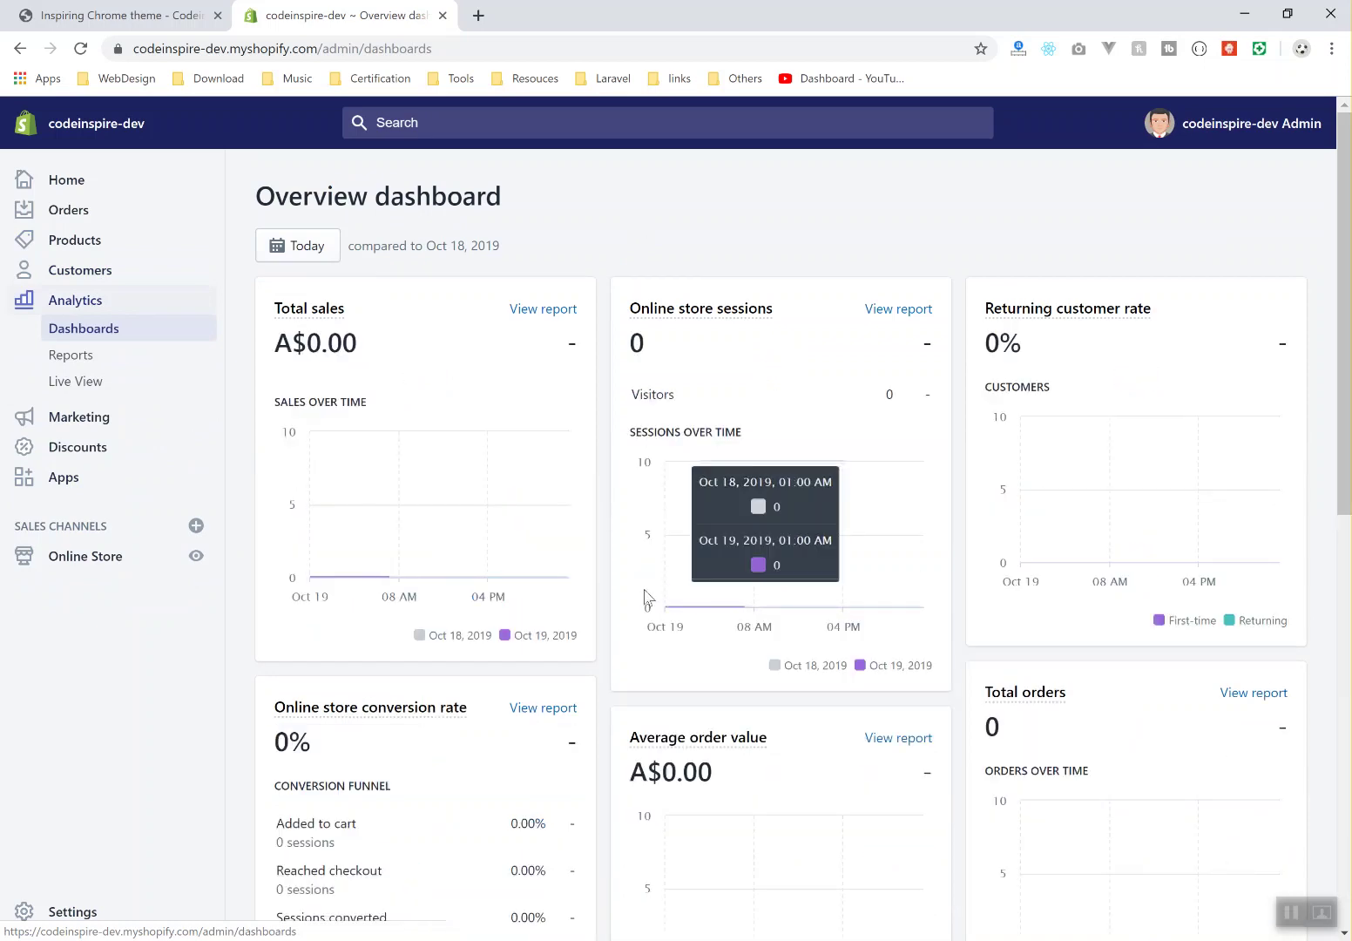
scroll(643, 594, down, 10)
scroll(643, 593, up, 6)
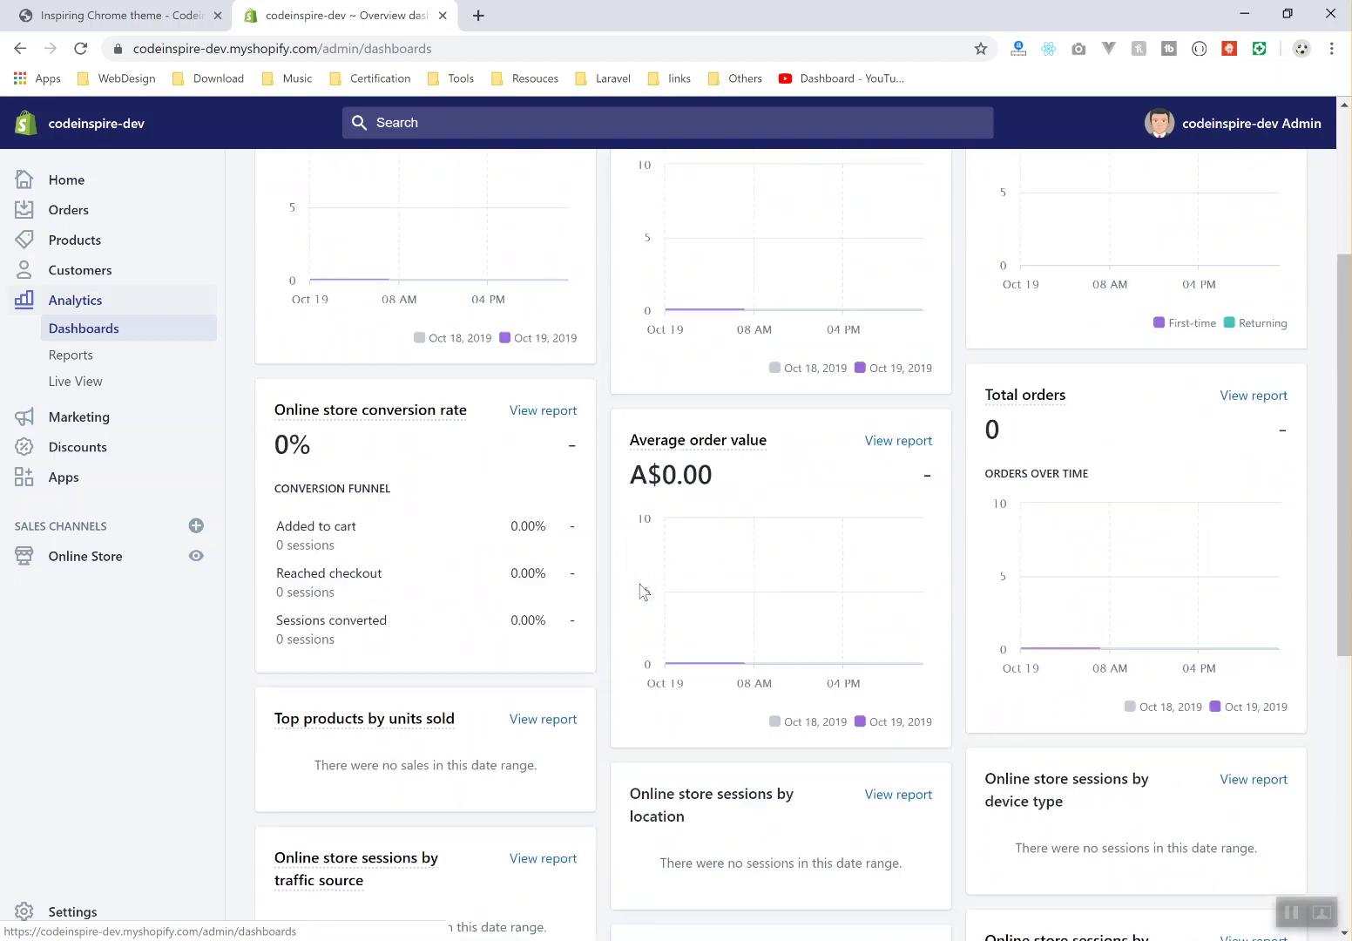
scroll(560, 575, up, 4)
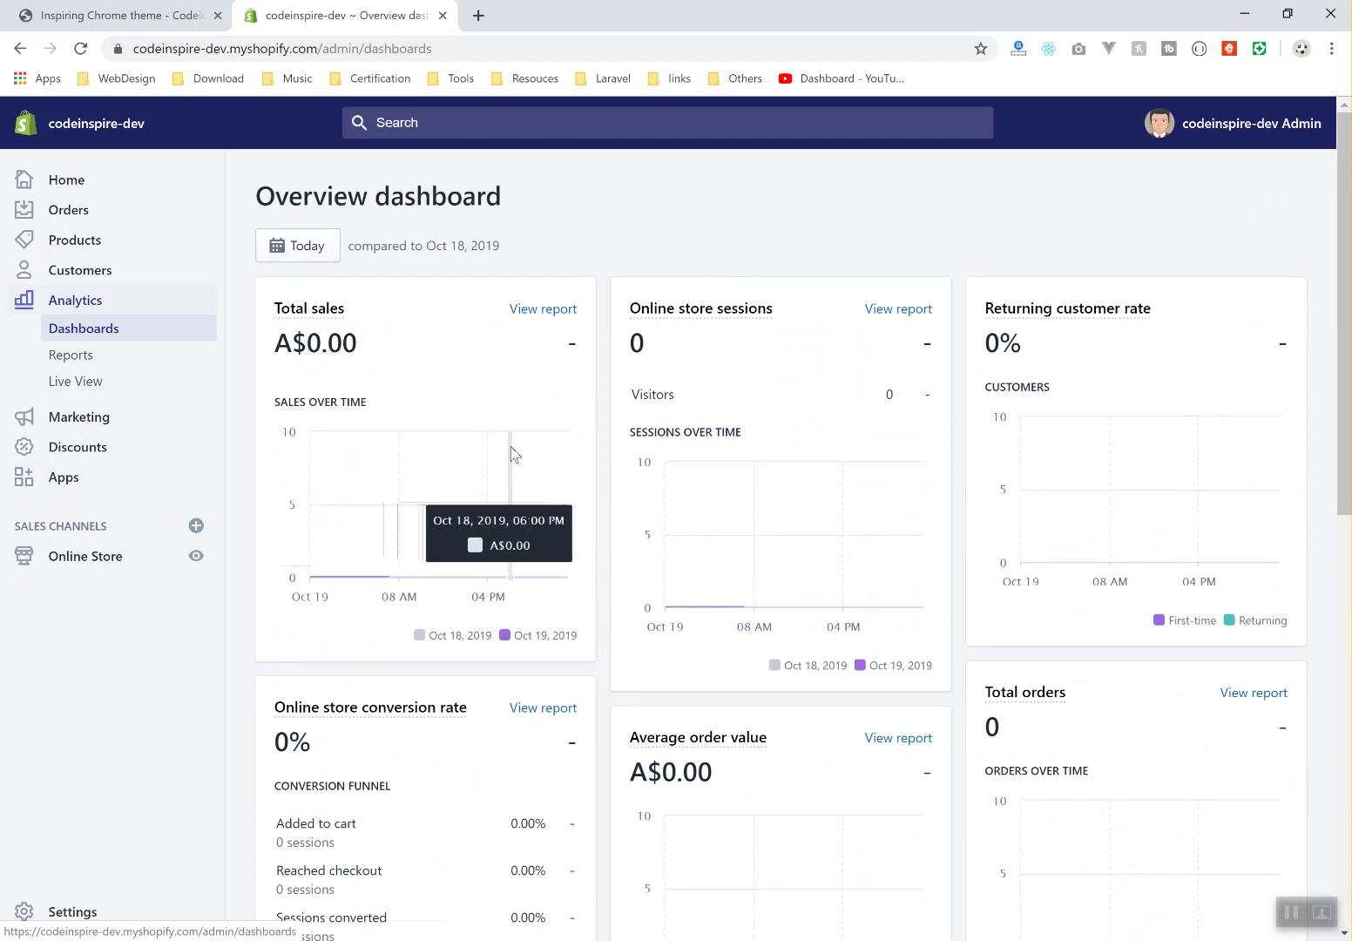
- Look over the Analytics Reports page and the Live View of store visitors
click(52, 354)
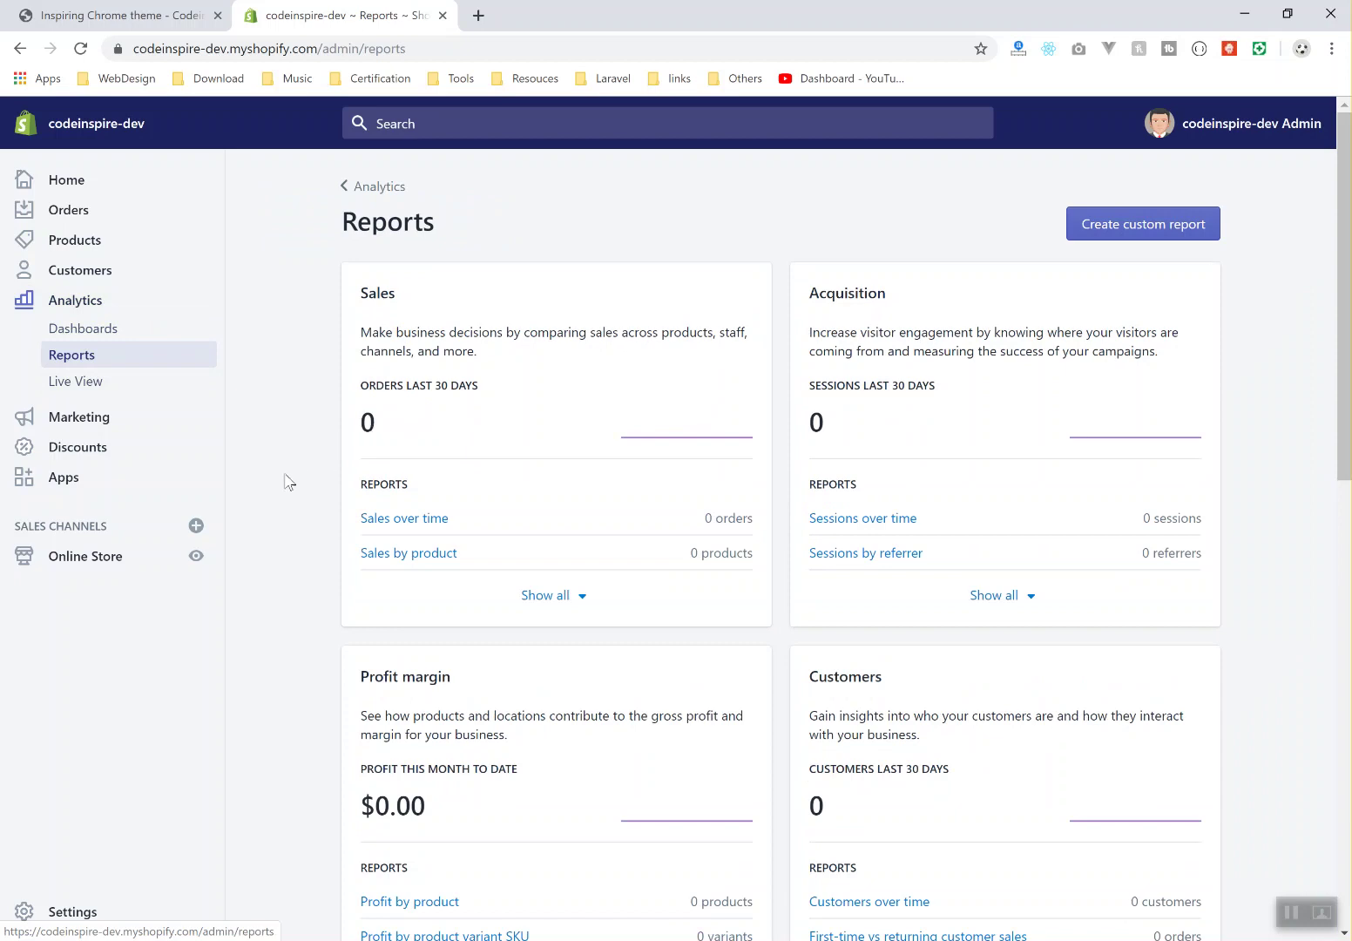
scroll(287, 481, down, 2)
scroll(287, 481, up, 2)
click(83, 383)
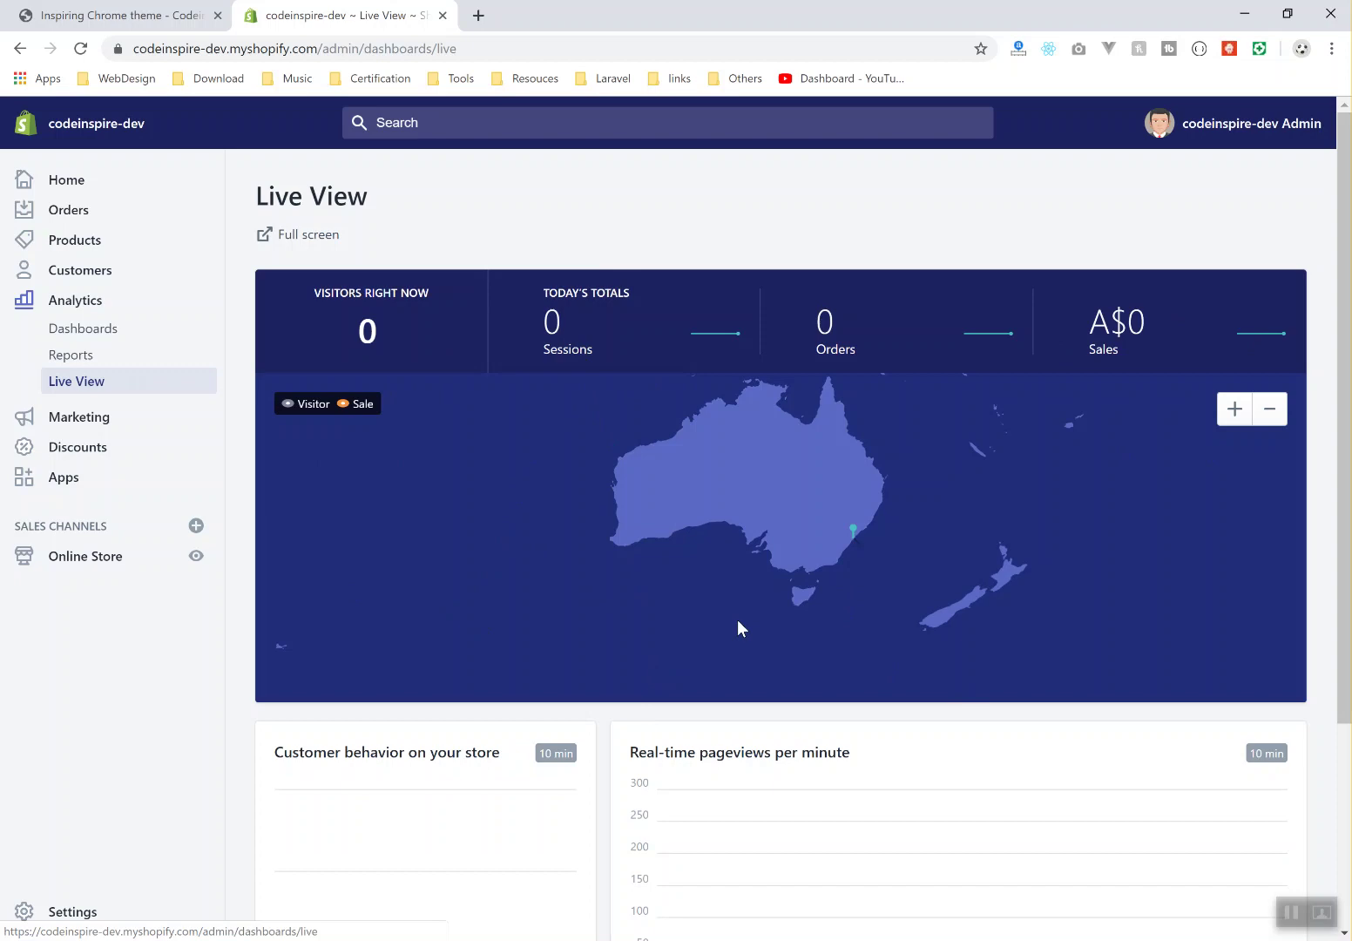
- Look through the Marketing page and bring up the Discounts page
click(89, 421)
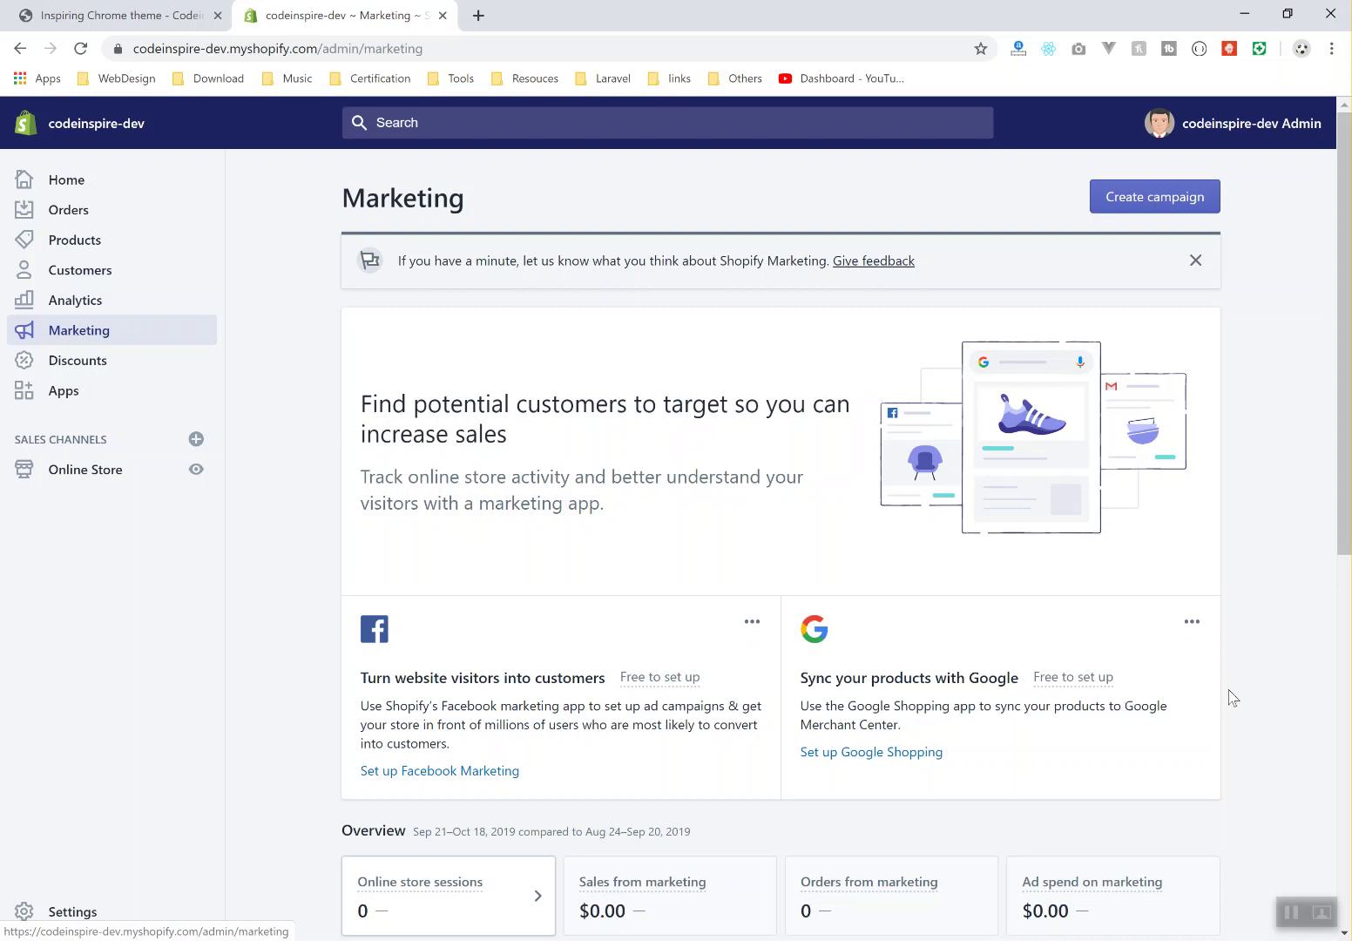
scroll(1230, 696, down, 4)
scroll(1230, 697, up, 4)
click(87, 371)
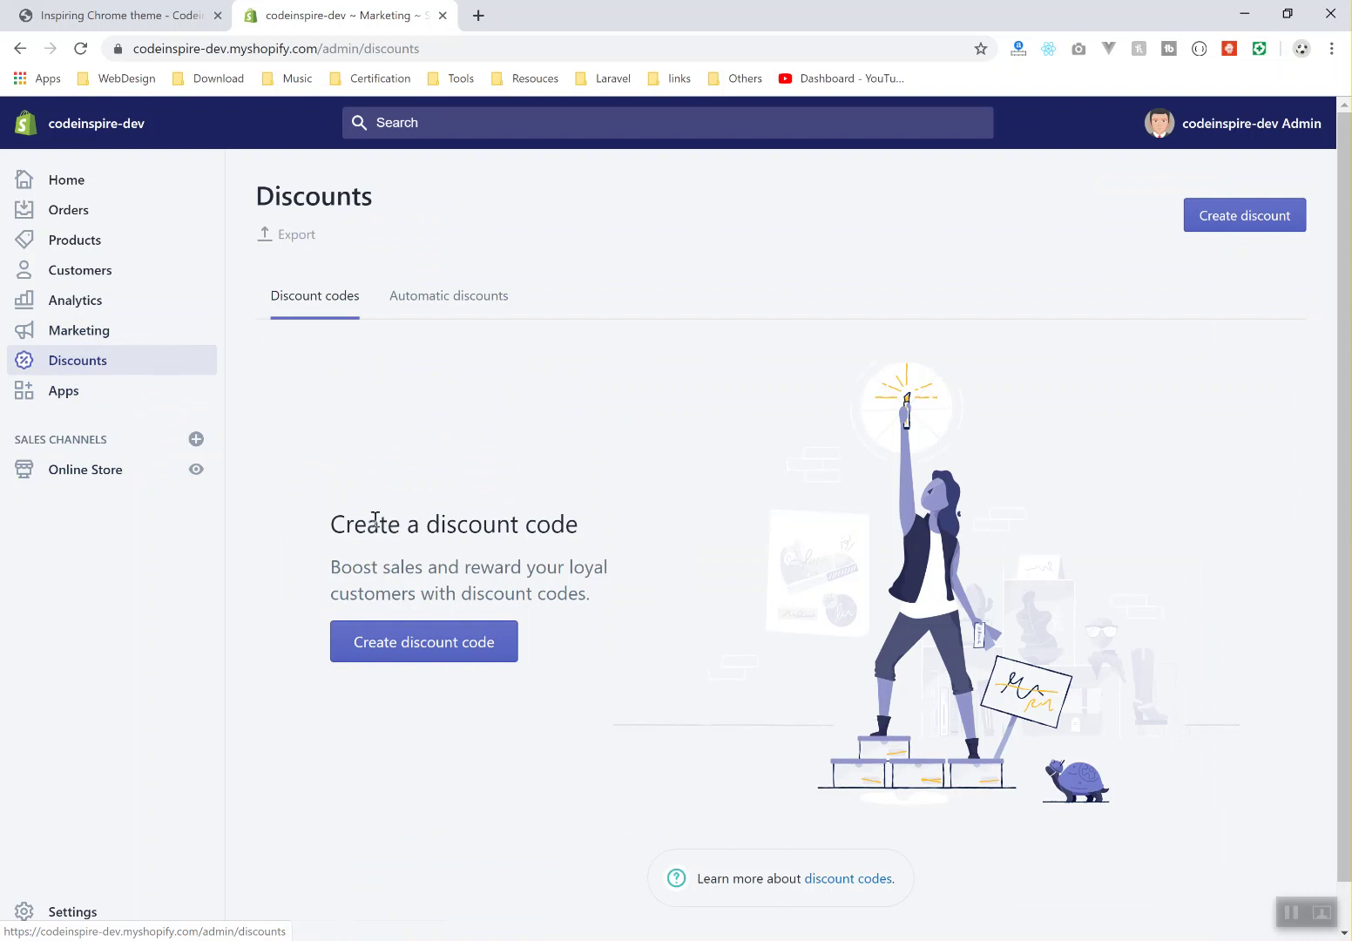
- View the Apps page and the Online Store's Themes page with its password protection notice
click(112, 393)
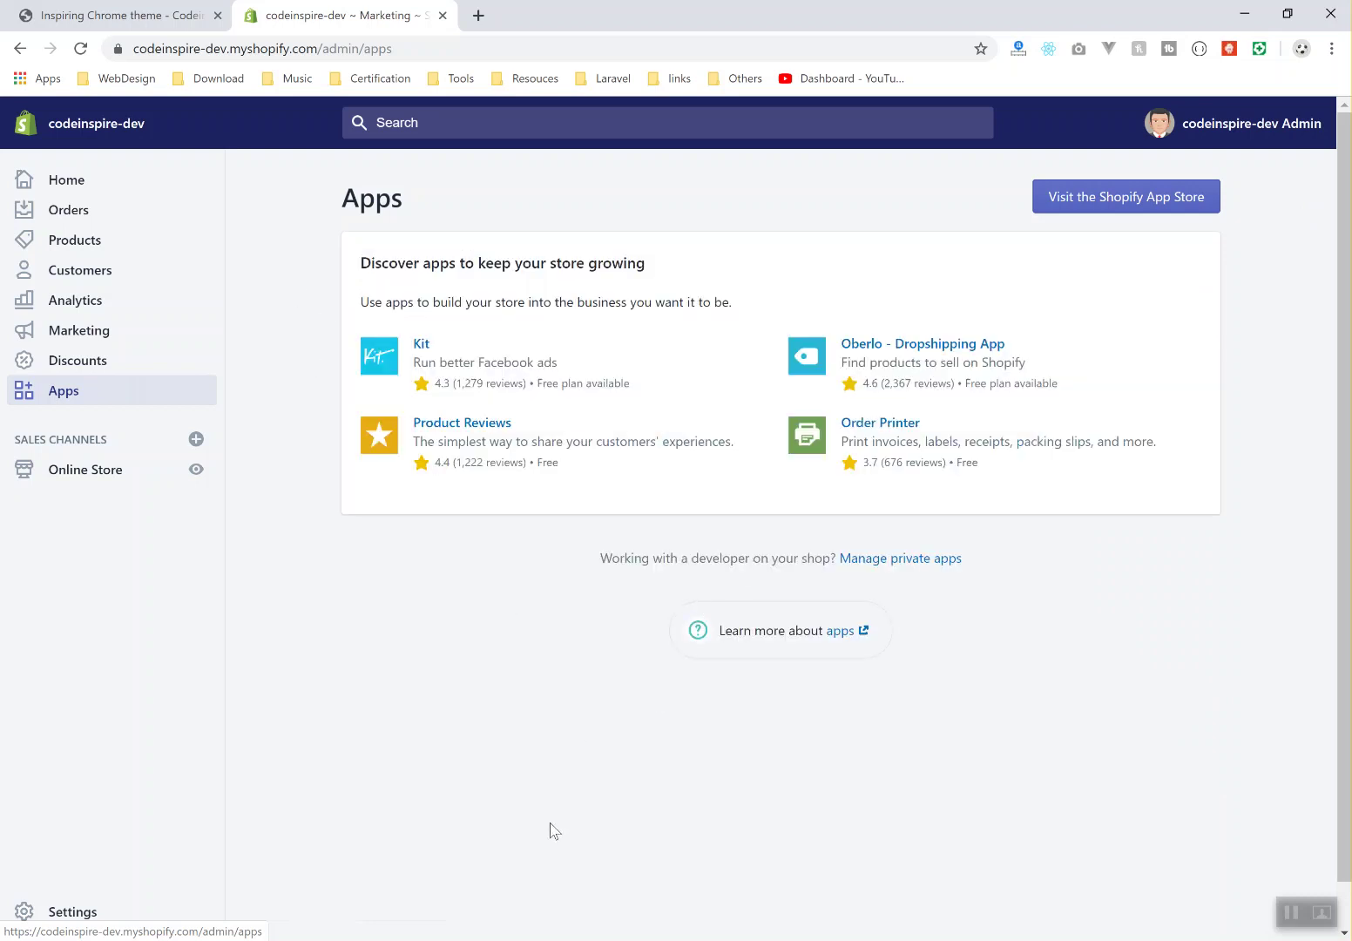
drag(381, 279, 1324, 546)
click(1324, 546)
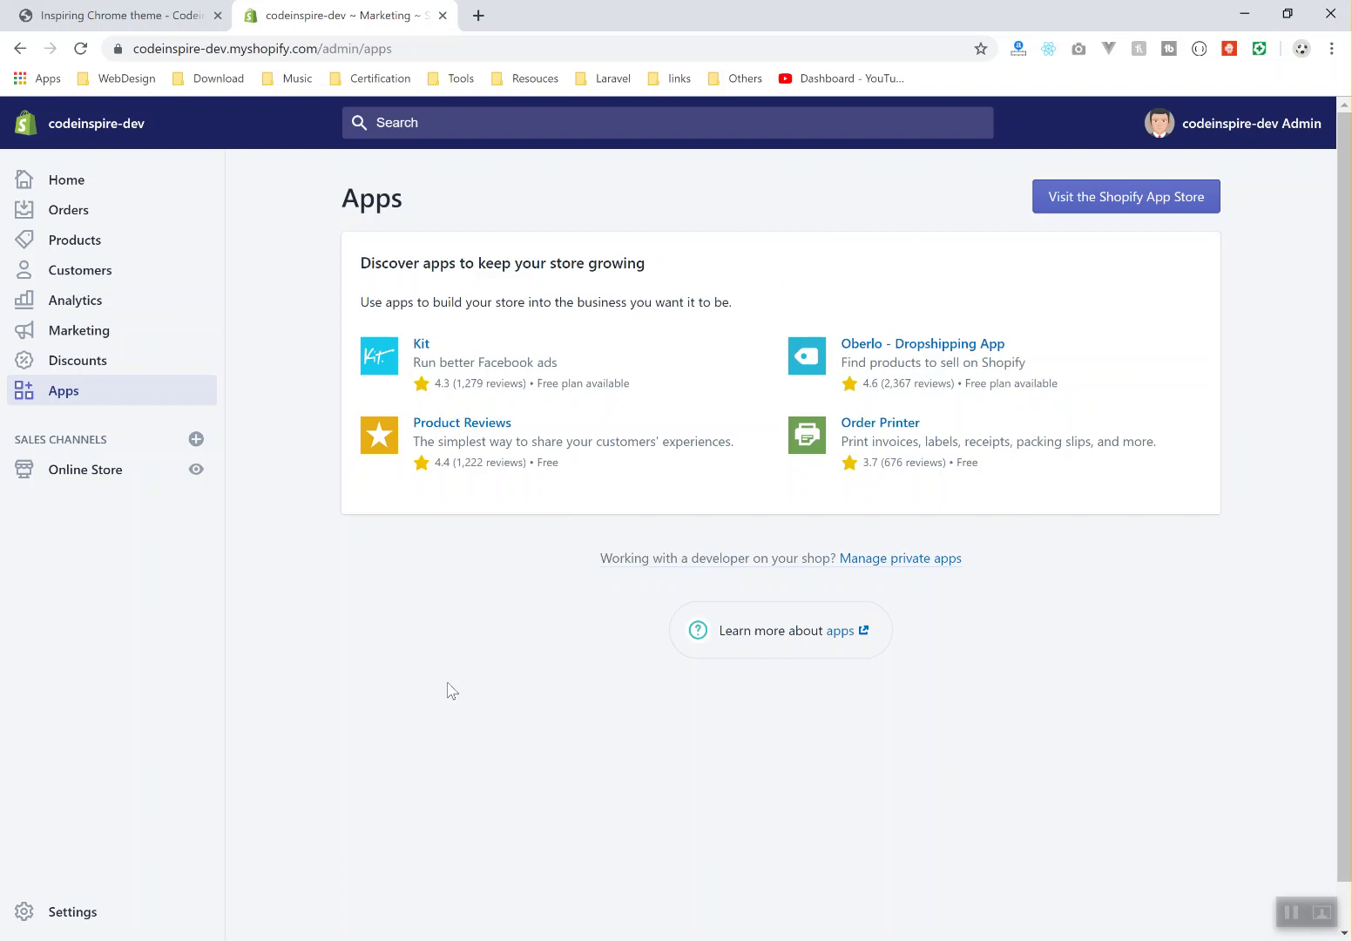
click(101, 473)
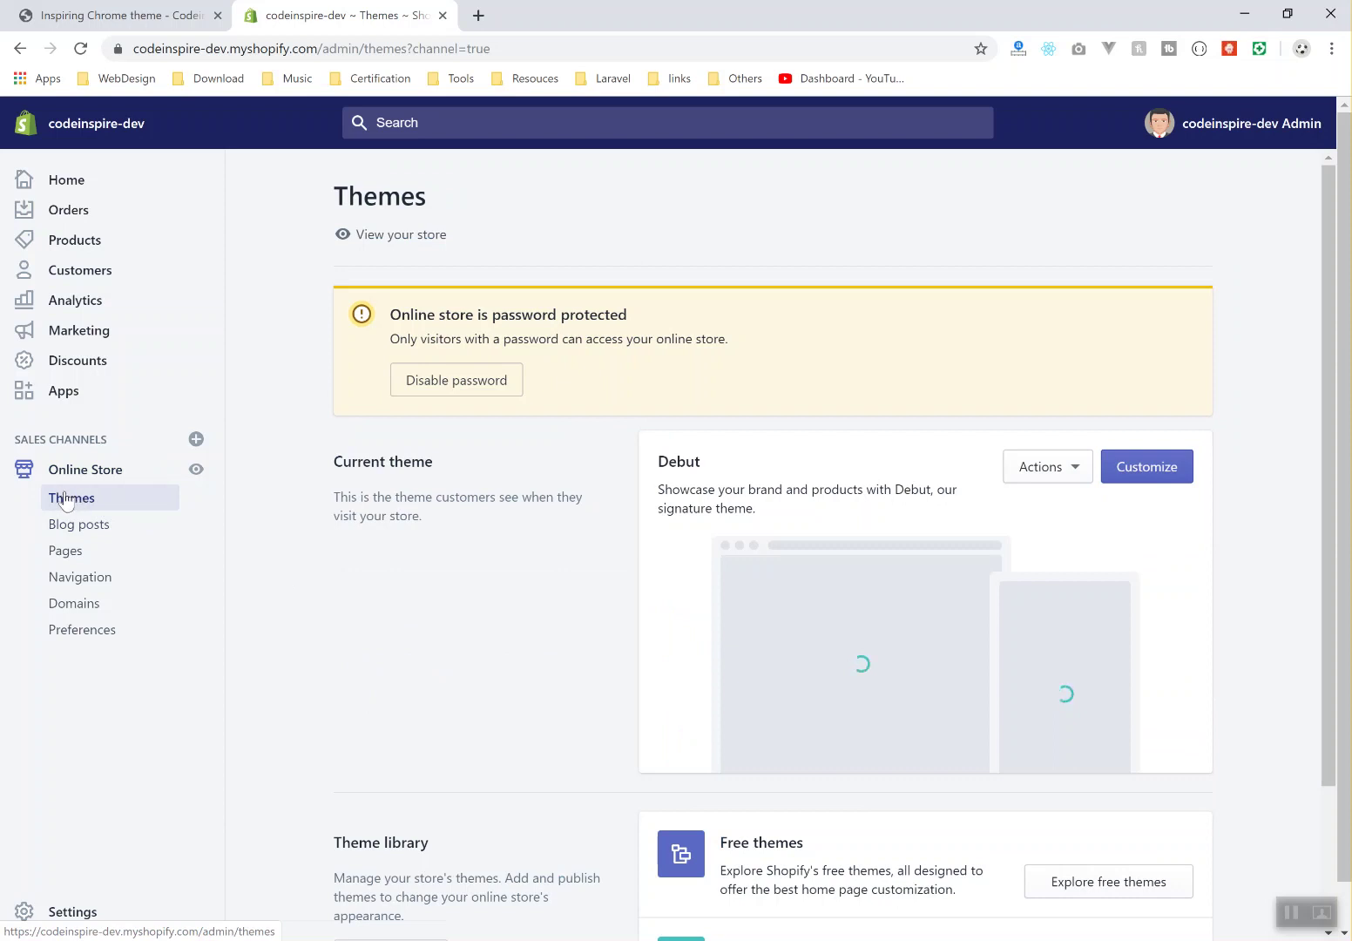
drag(410, 313, 712, 331)
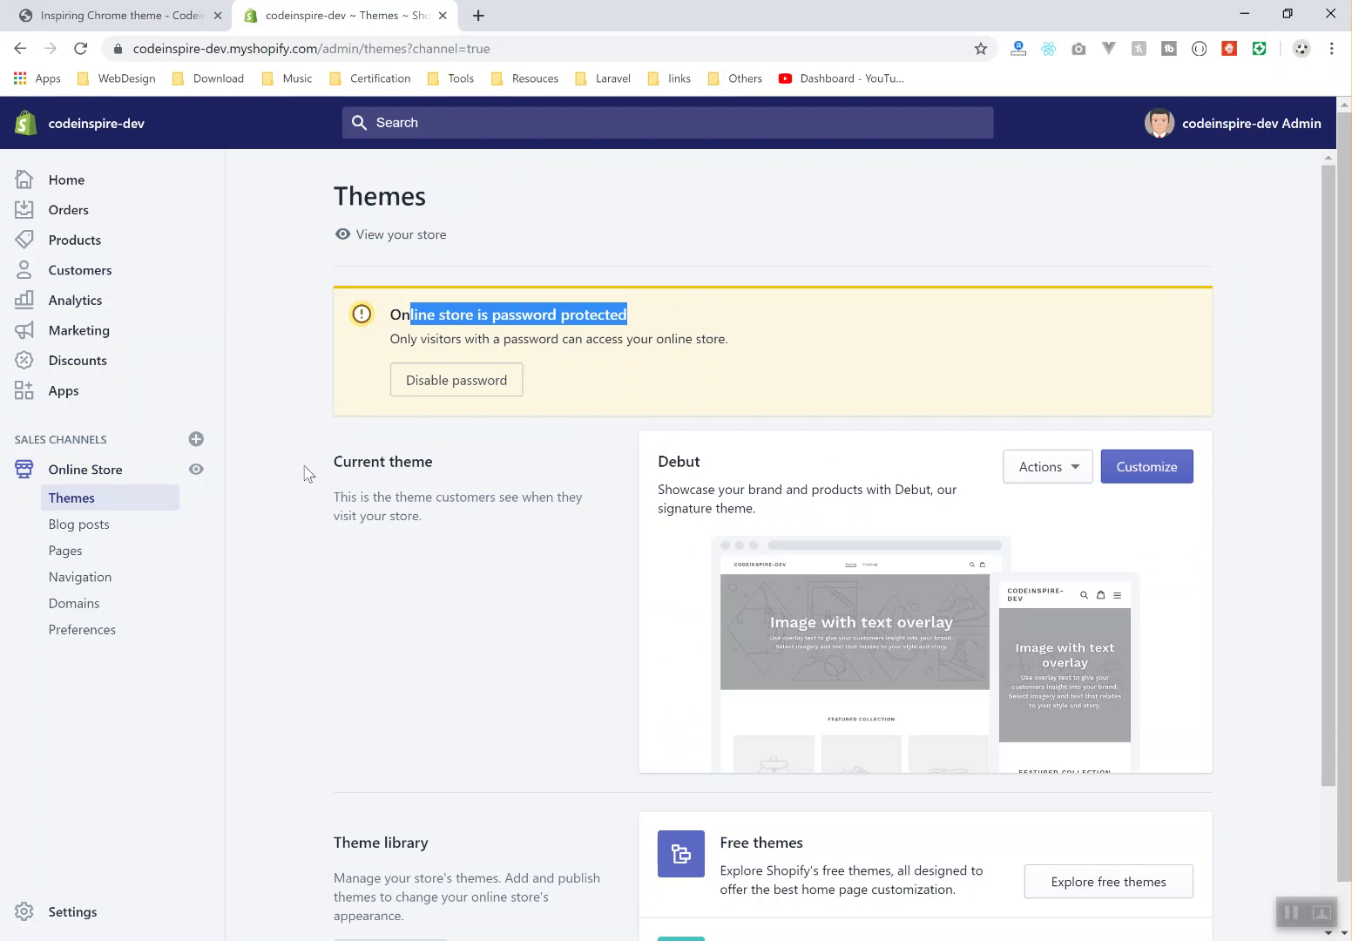
- Look through the storefront's home page and its featured collection in an incognito window, and close that window
right_click(204, 474)
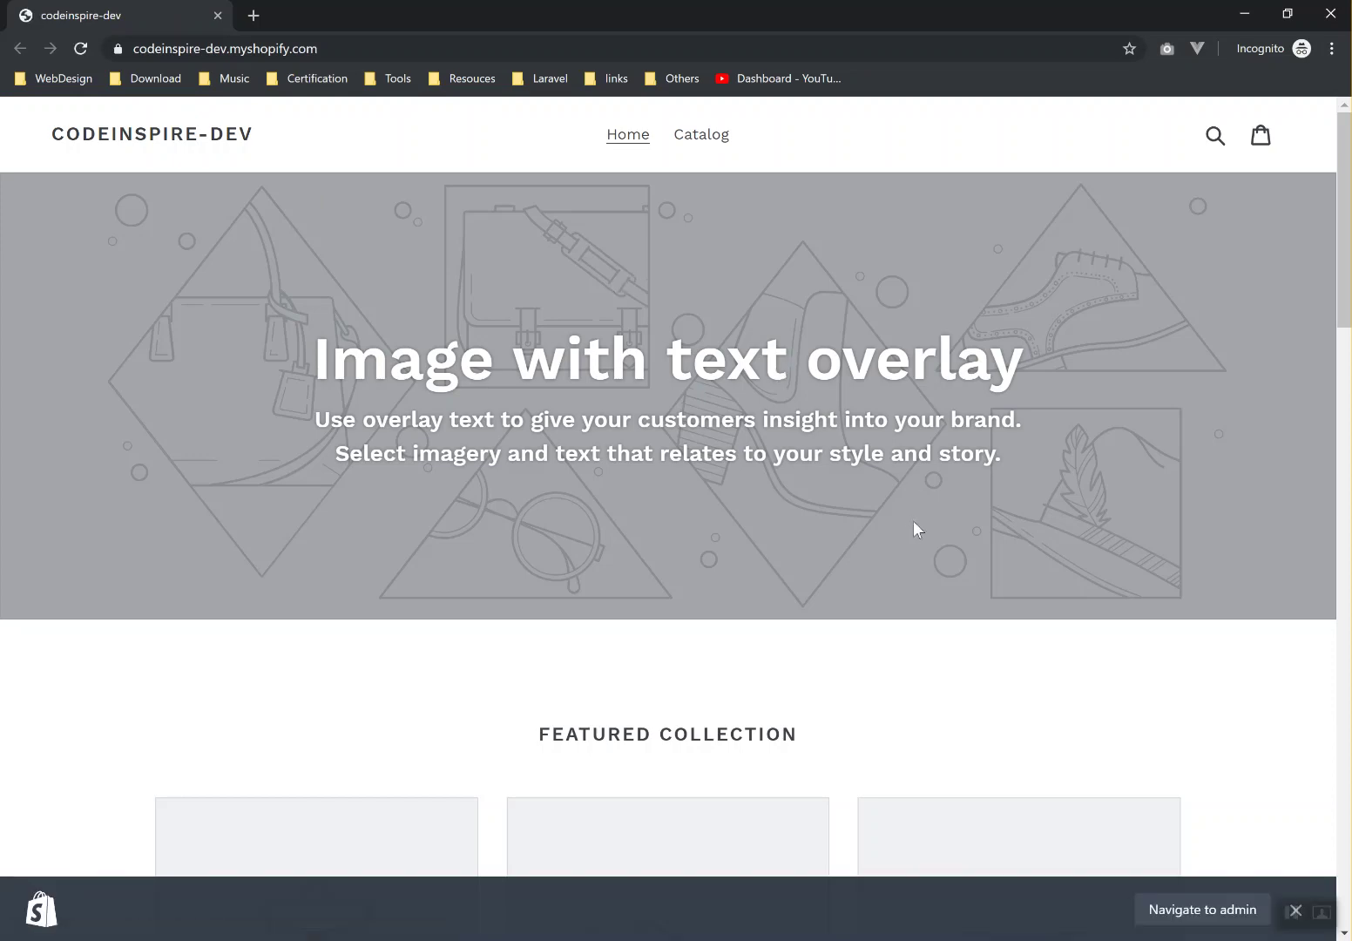
scroll(914, 529, down, 3)
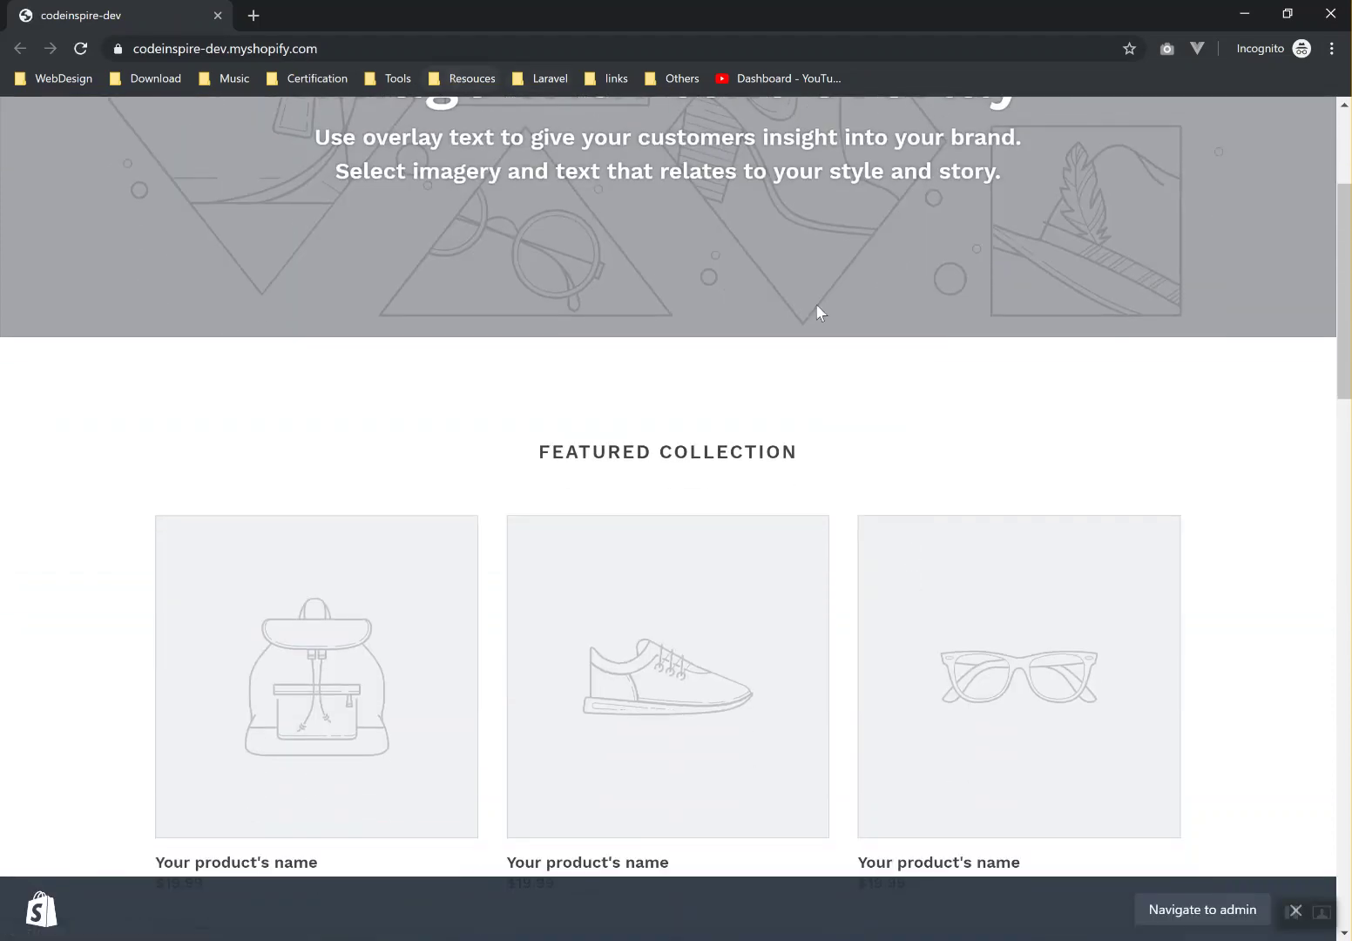
scroll(874, 492, down, 4)
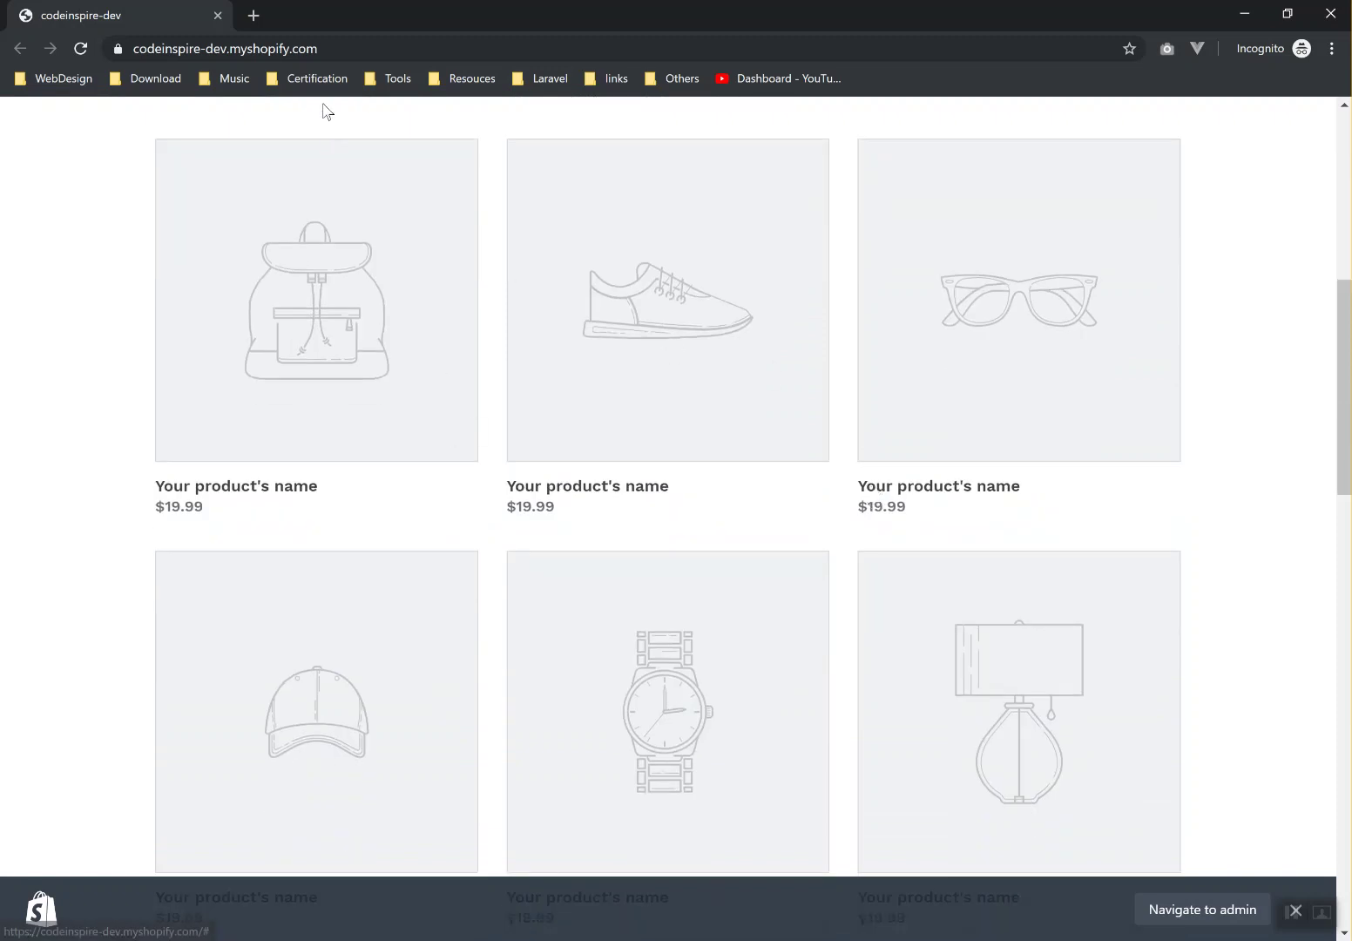
click(332, 48)
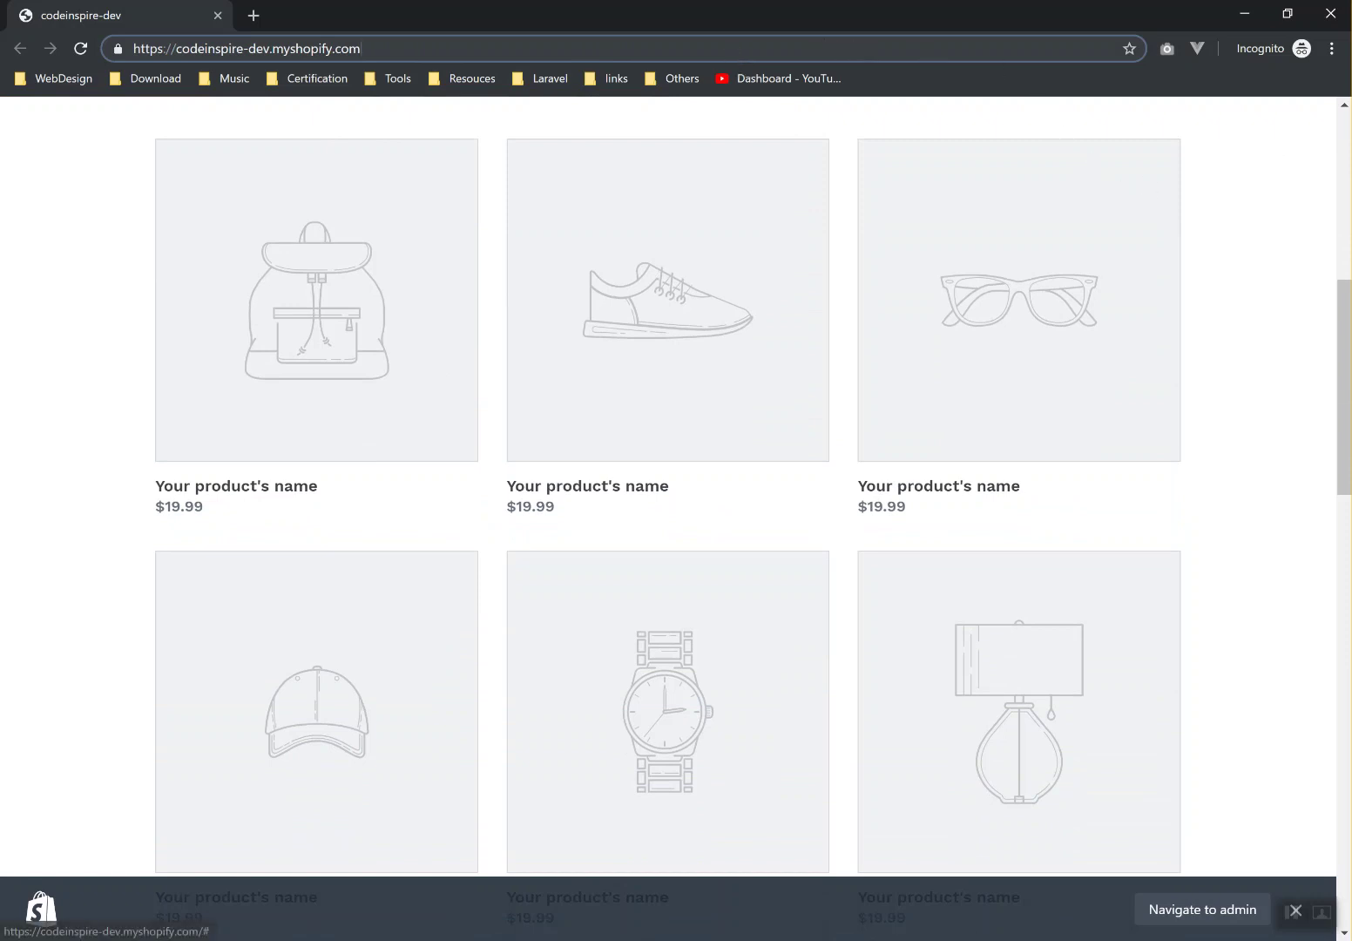
click(1330, 13)
click(274, 268)
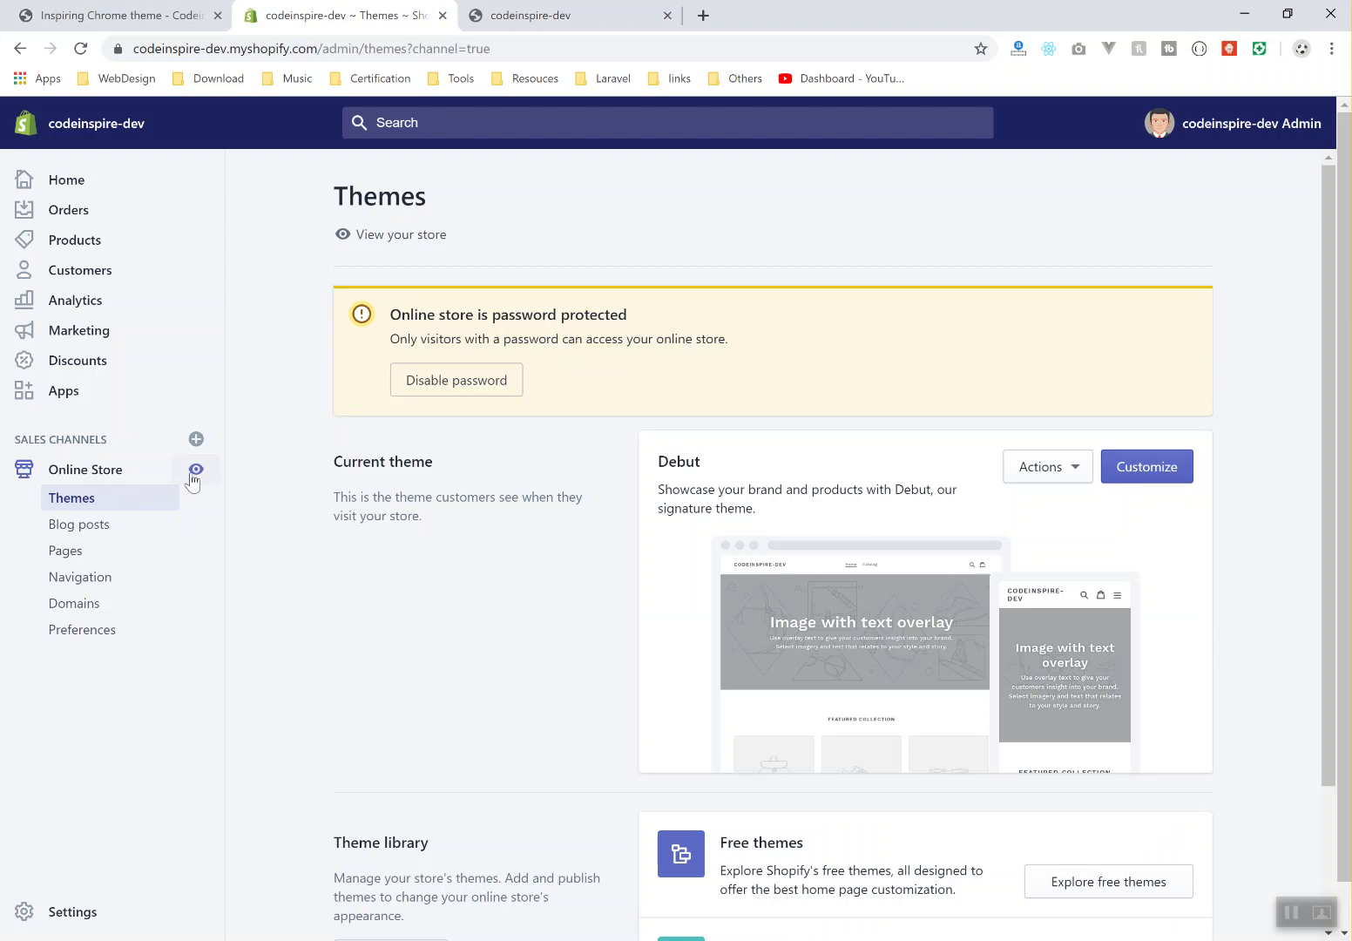
- Open the storefront in a fresh incognito window, examining its coming-soon page and password entry form, and close the window
right_click(192, 471)
click(756, 222)
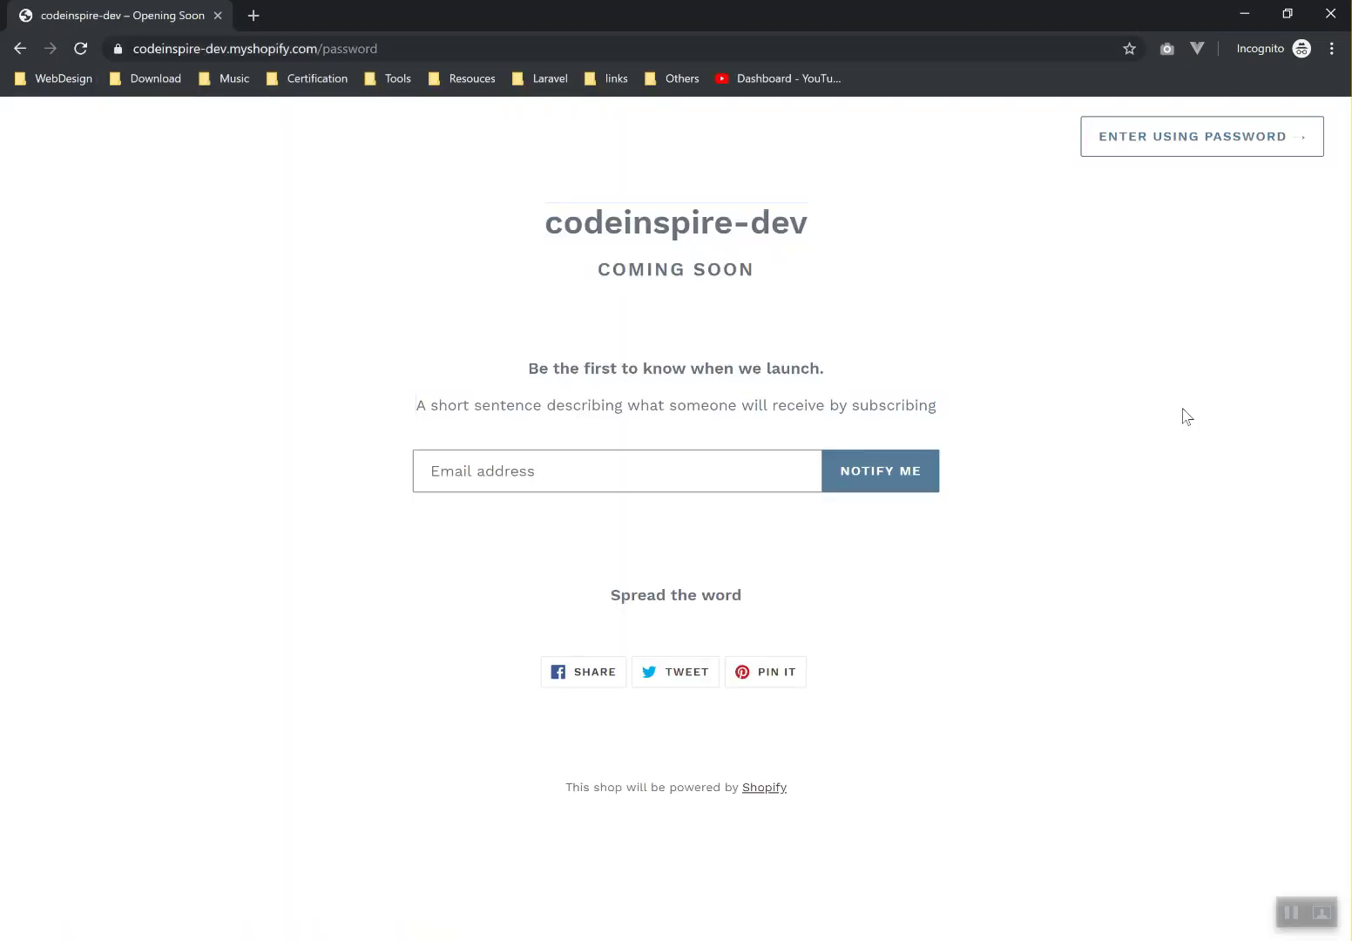
click(1237, 139)
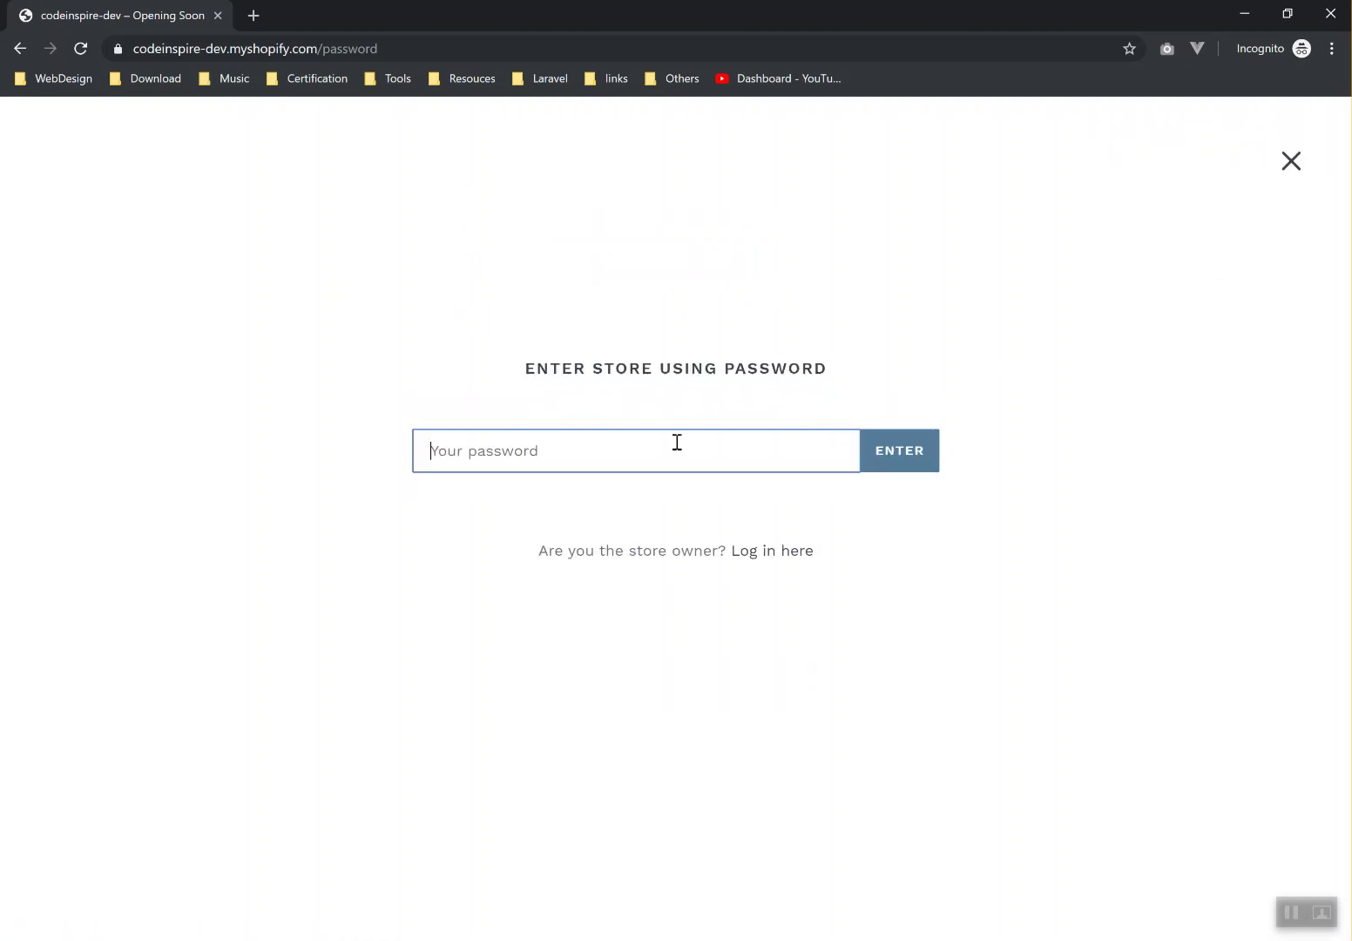
click(630, 454)
click(1092, 318)
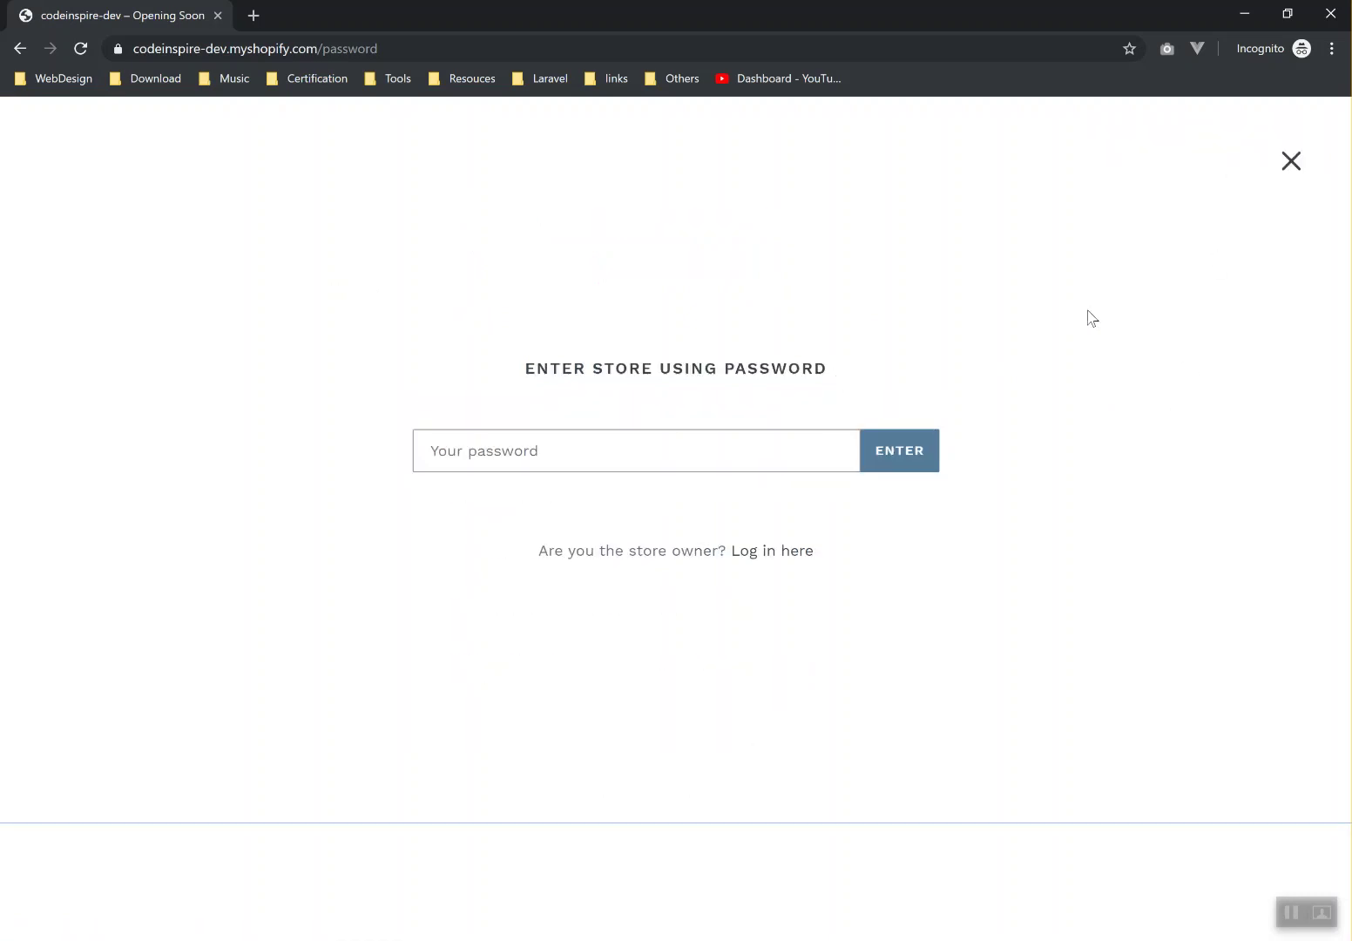
click(1291, 162)
drag(538, 156, 1065, 398)
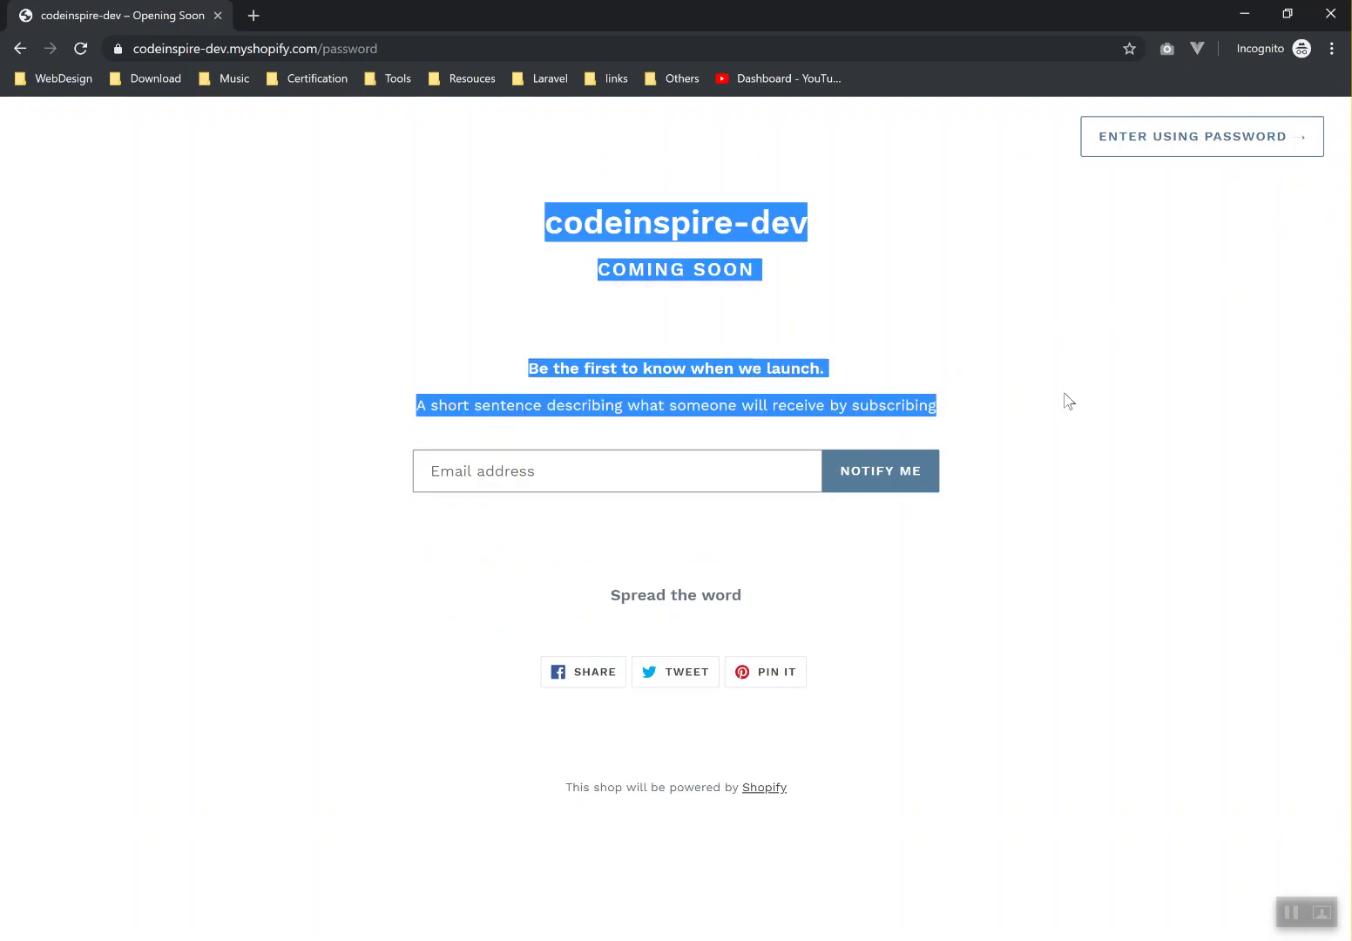
click(1124, 414)
click(1331, 13)
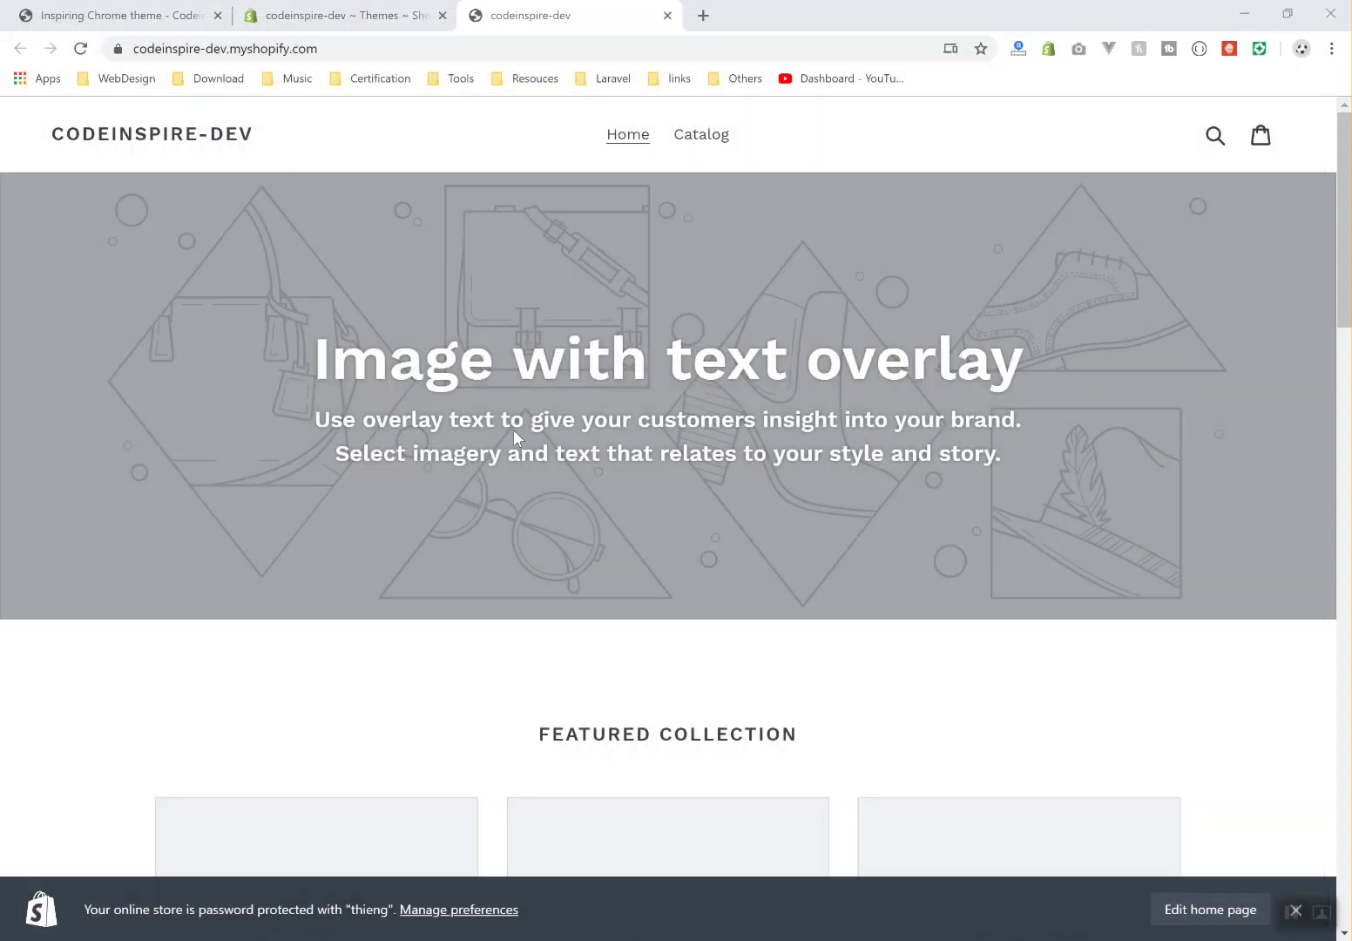
- Look at the banner text on the storefront's home page and return to the admin's Themes page
drag(322, 357, 1023, 462)
click(994, 521)
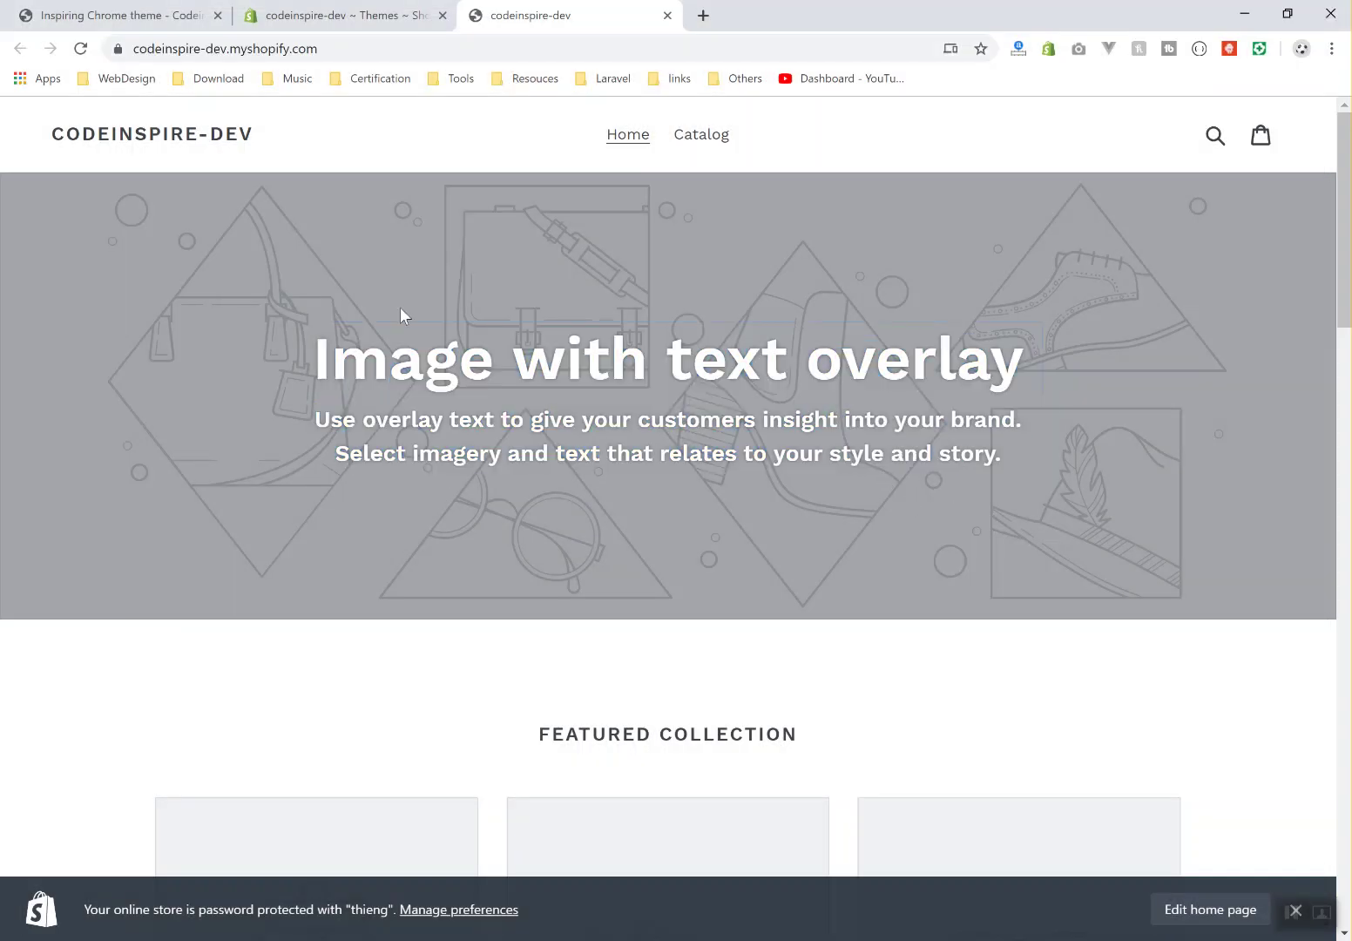
click(340, 15)
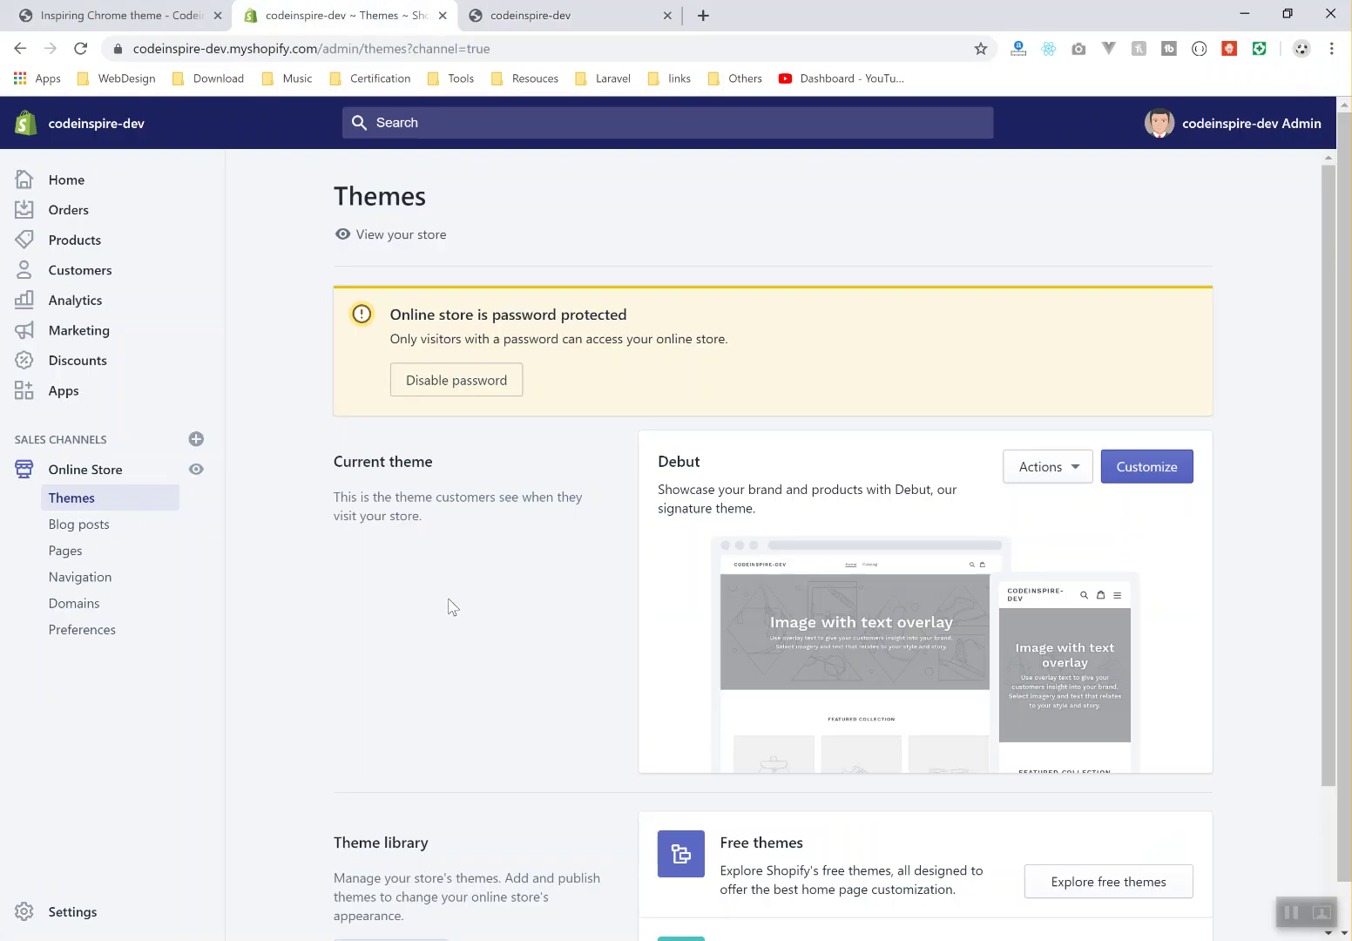
- Review the current Debut theme and the Theme library options on the Themes page
scroll(462, 603, down, 1)
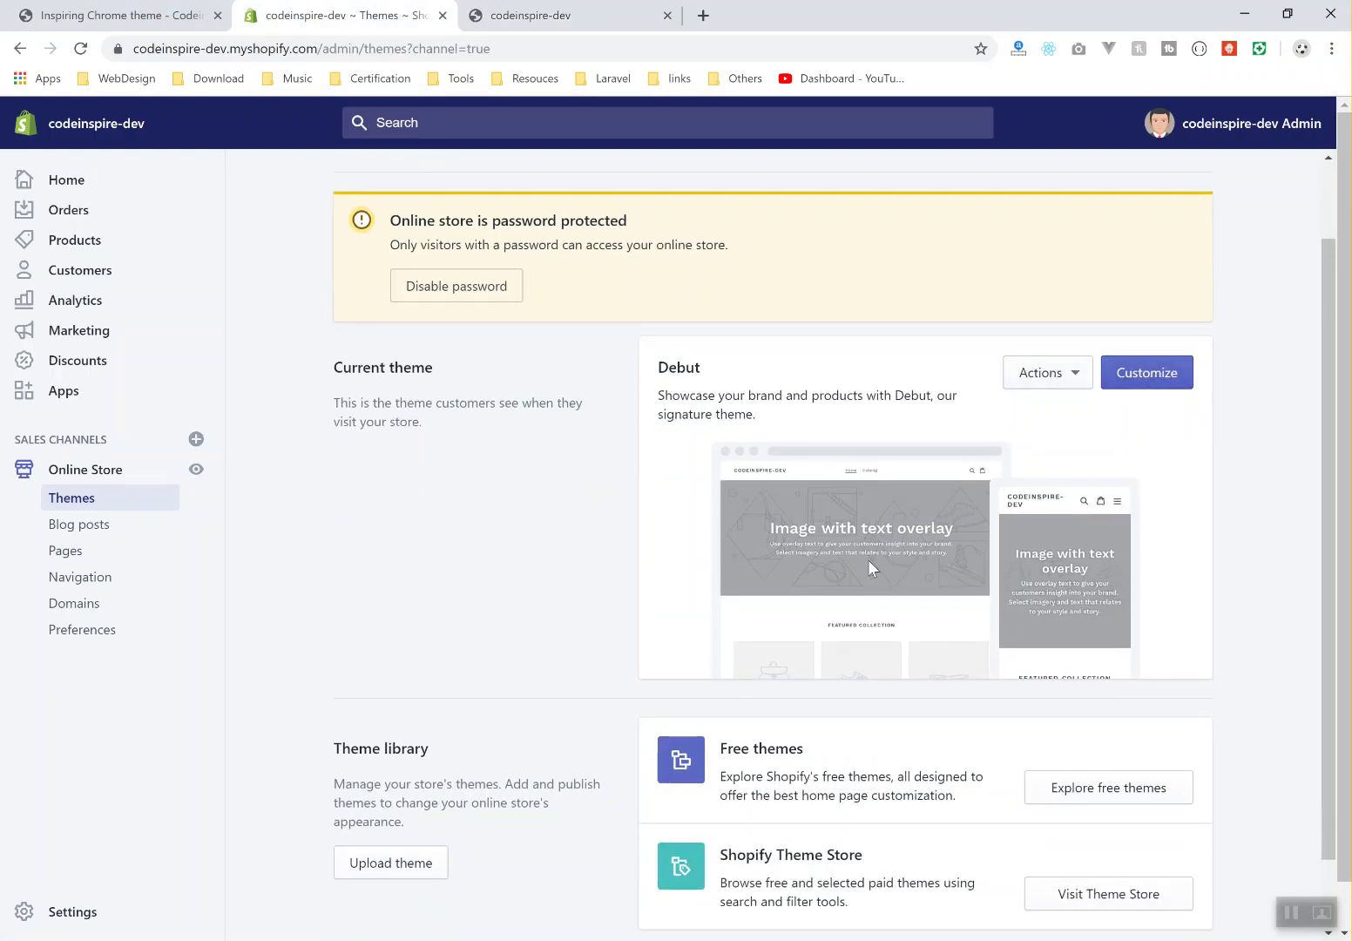
scroll(868, 564, down, 1)
scroll(770, 527, up, 1)
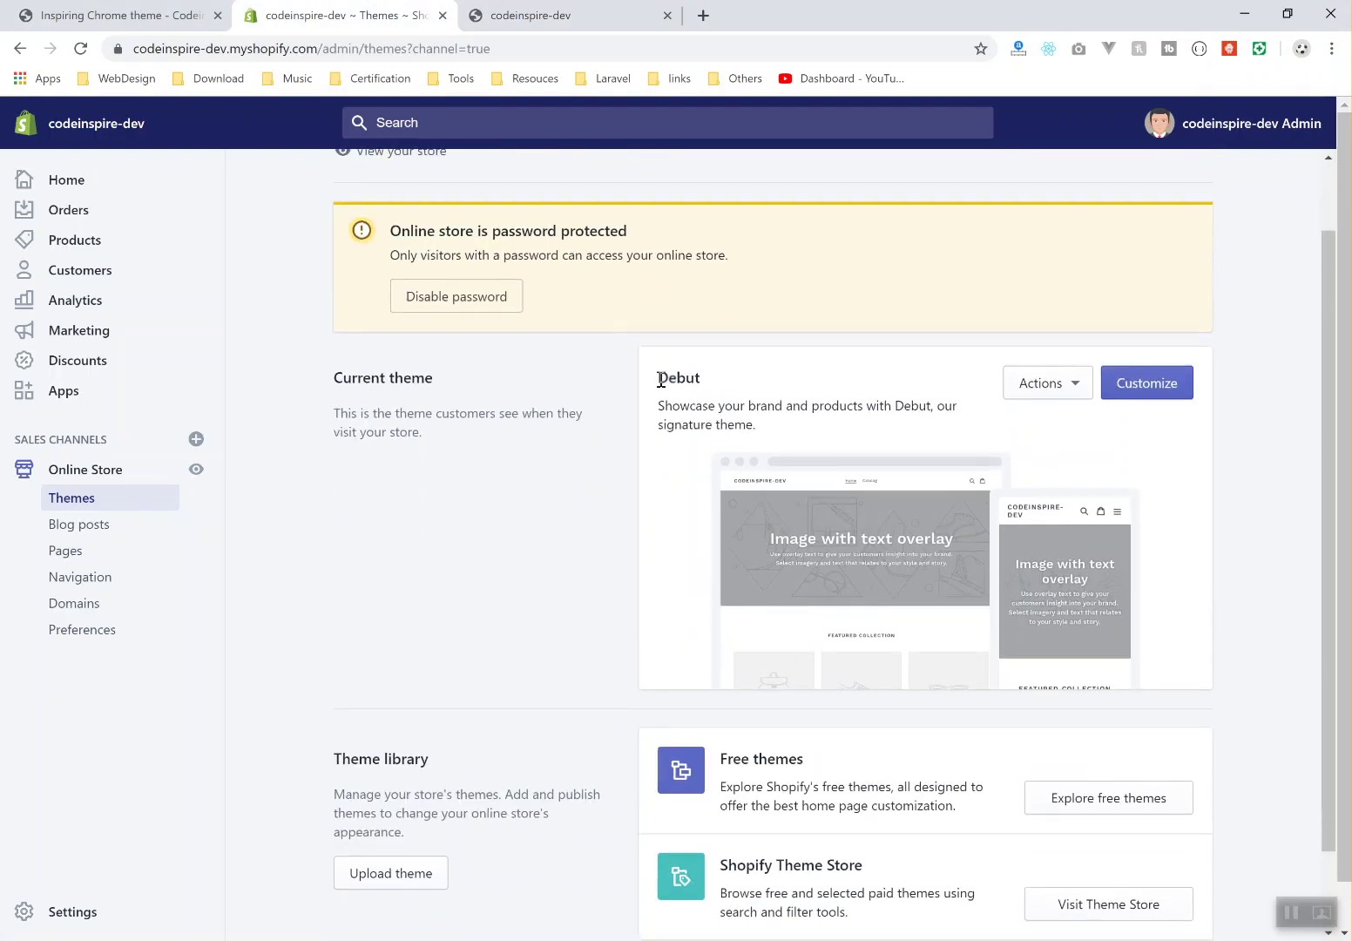
drag(660, 379, 716, 378)
click(1261, 563)
drag(479, 466, 335, 406)
click(363, 526)
scroll(833, 621, down, 1)
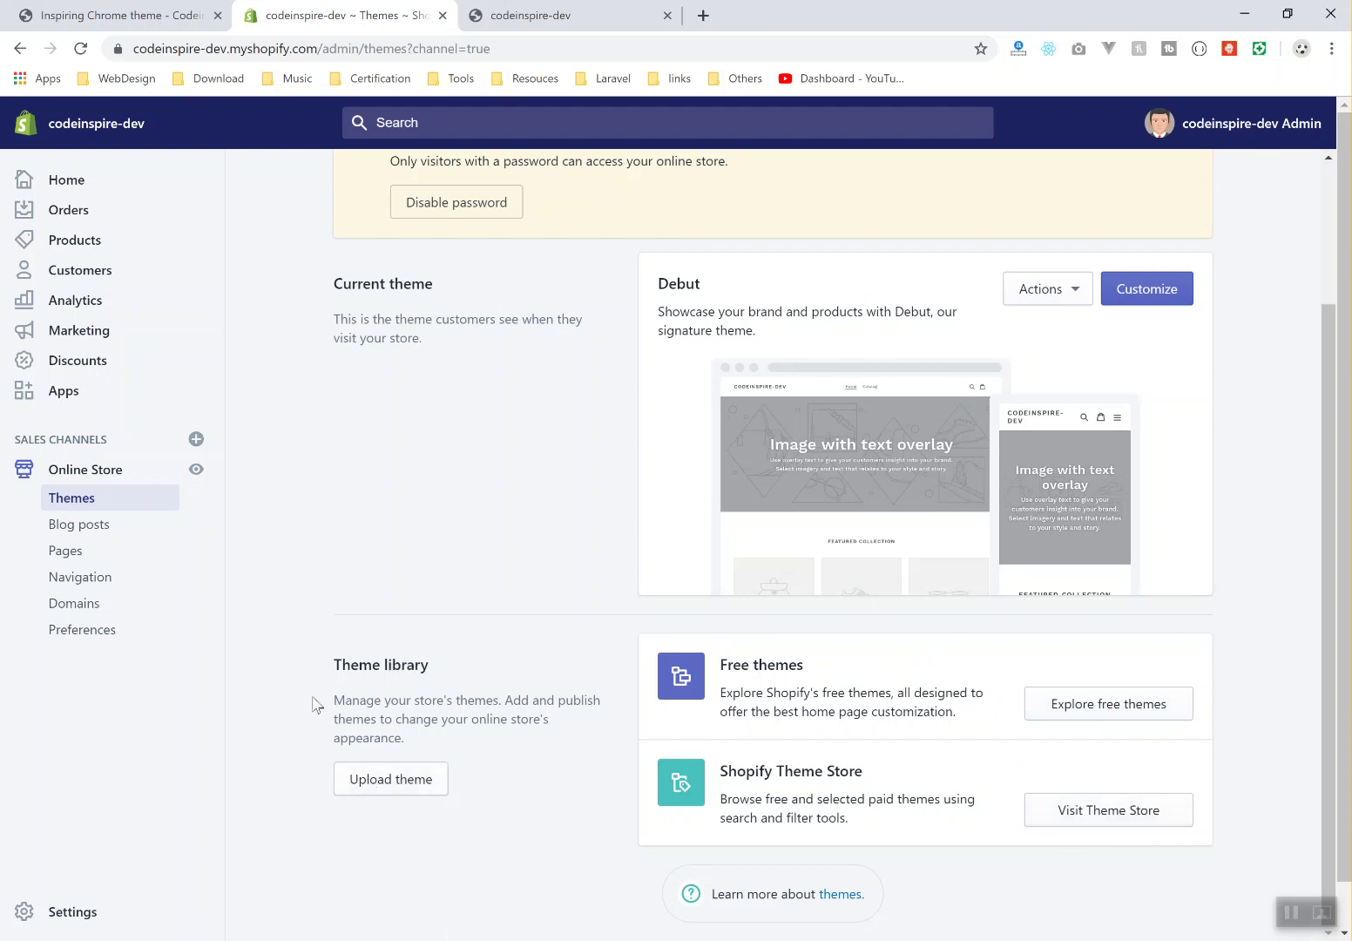
drag(473, 741, 311, 625)
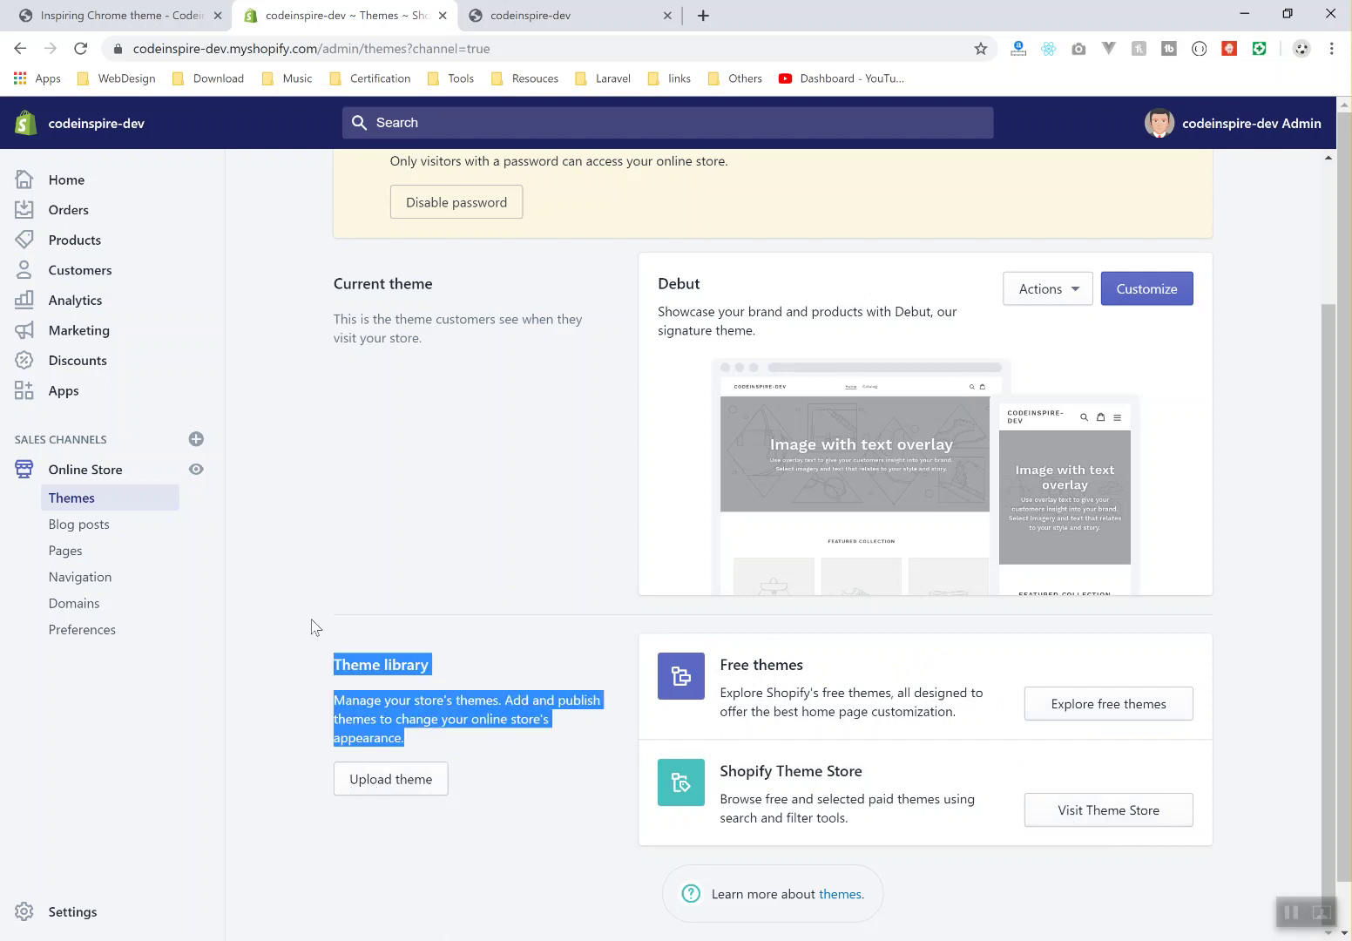
click(429, 523)
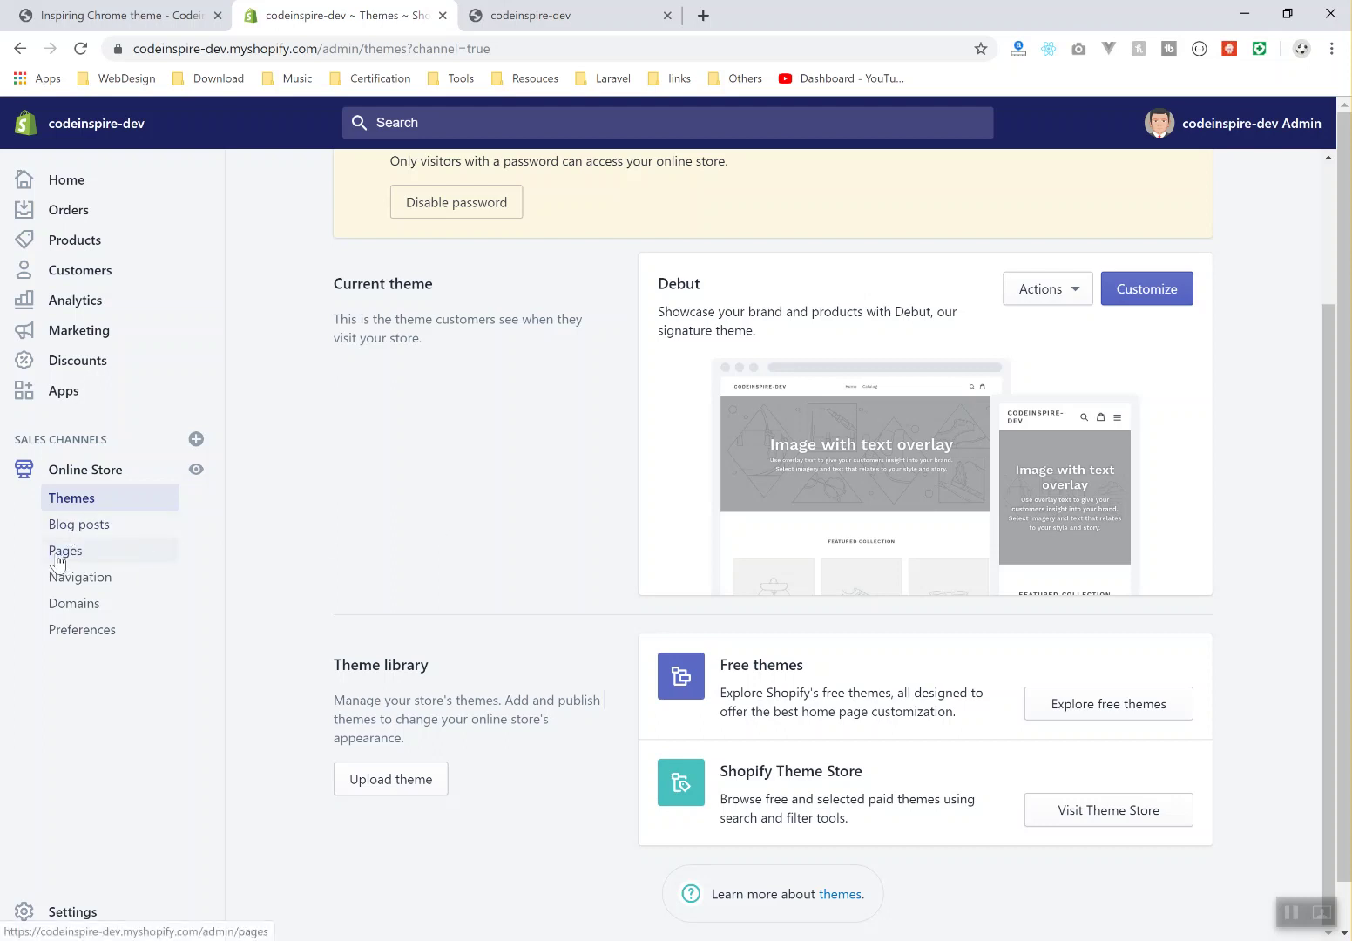
- View the Online Store's Navigation, Domains and Preferences pages, and bring up the store's Settings page
click(84, 585)
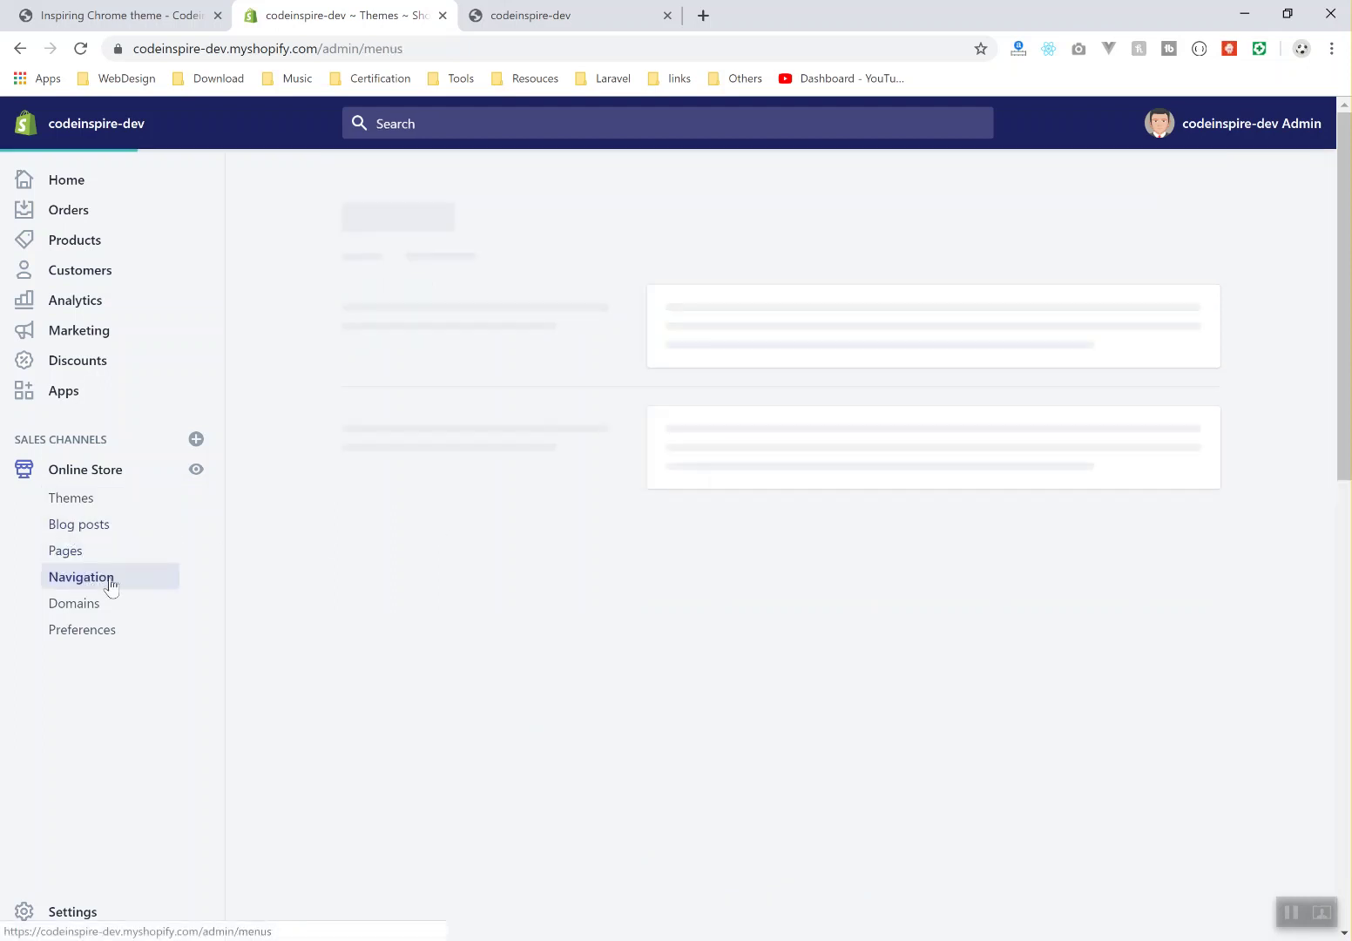
click(92, 613)
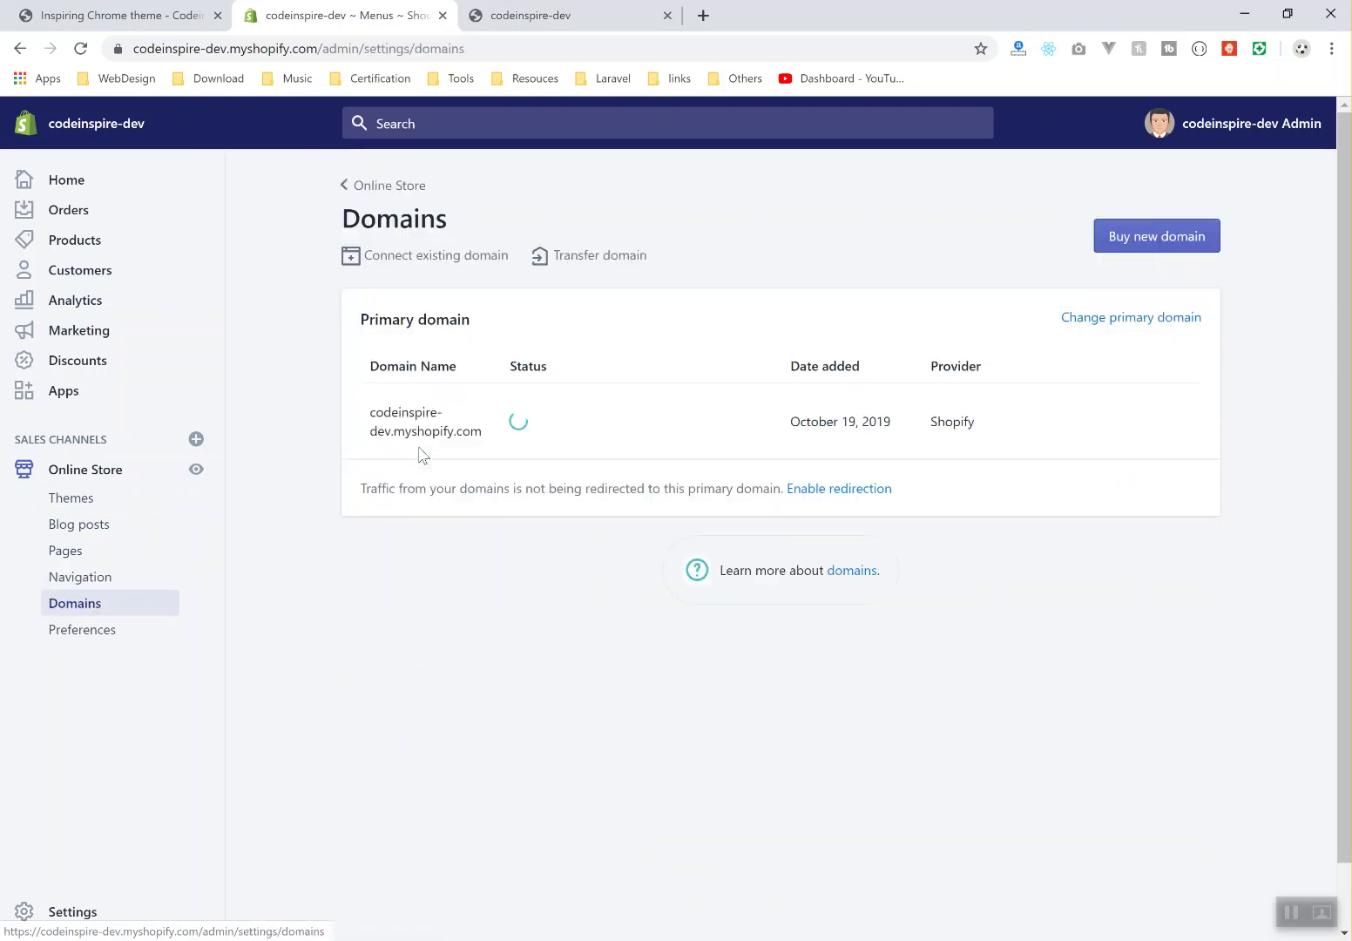
click(91, 635)
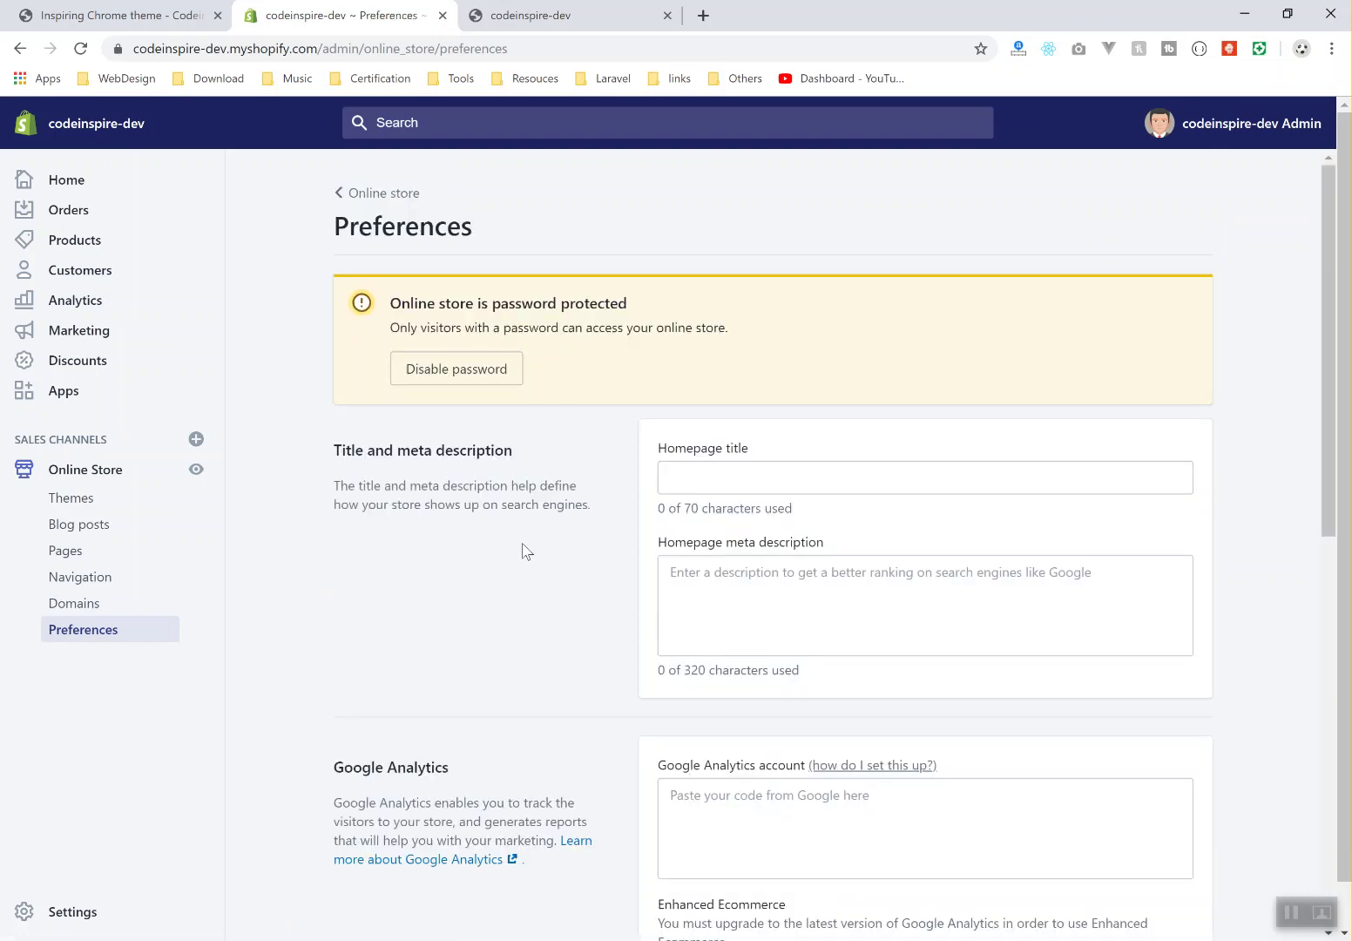
scroll(525, 551, down, 7)
click(758, 473)
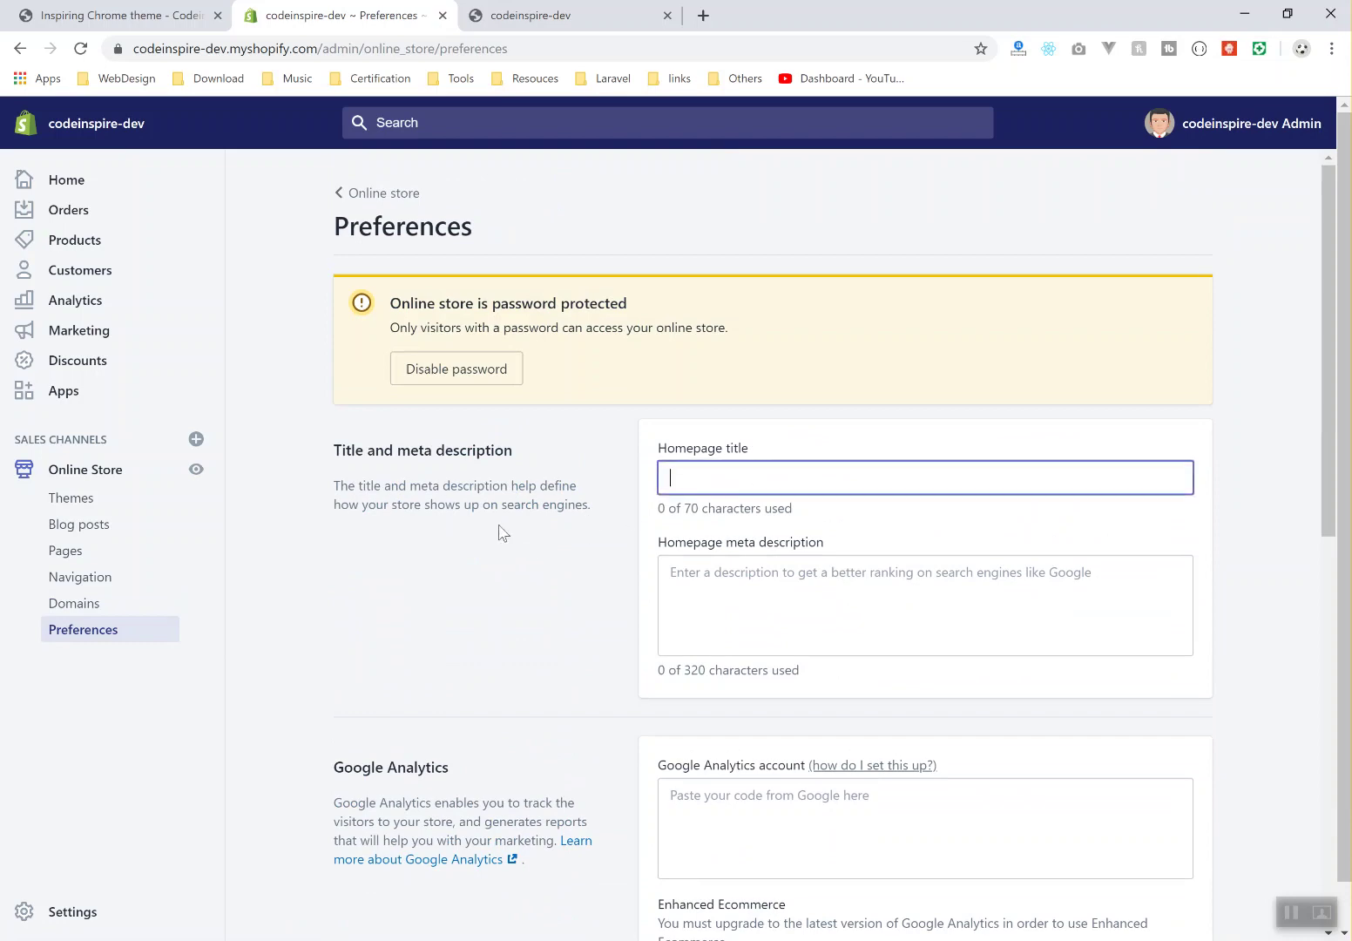
scroll(651, 699, down, 6)
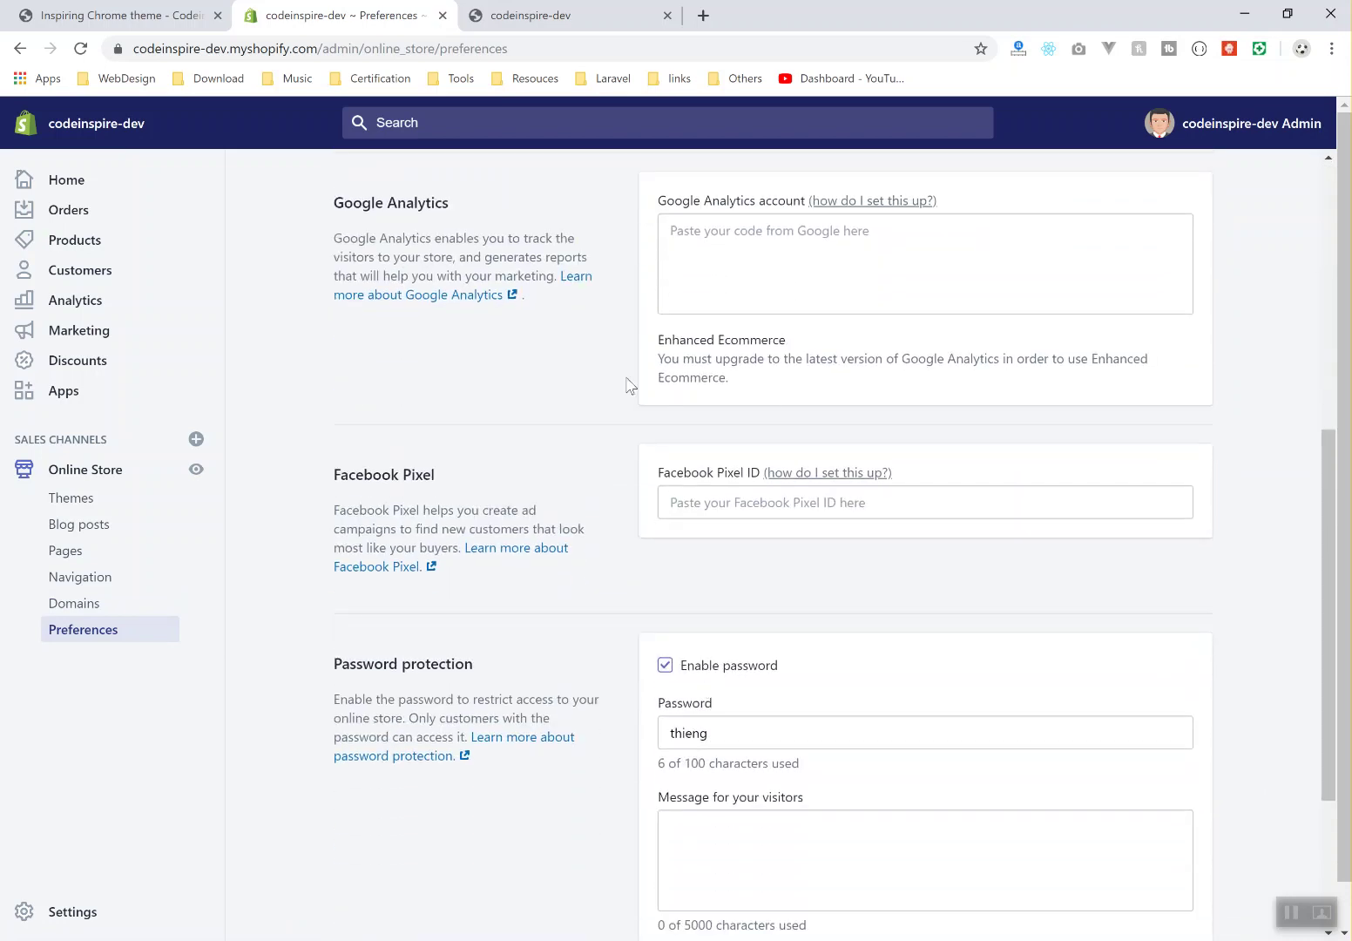
scroll(462, 523, down, 3)
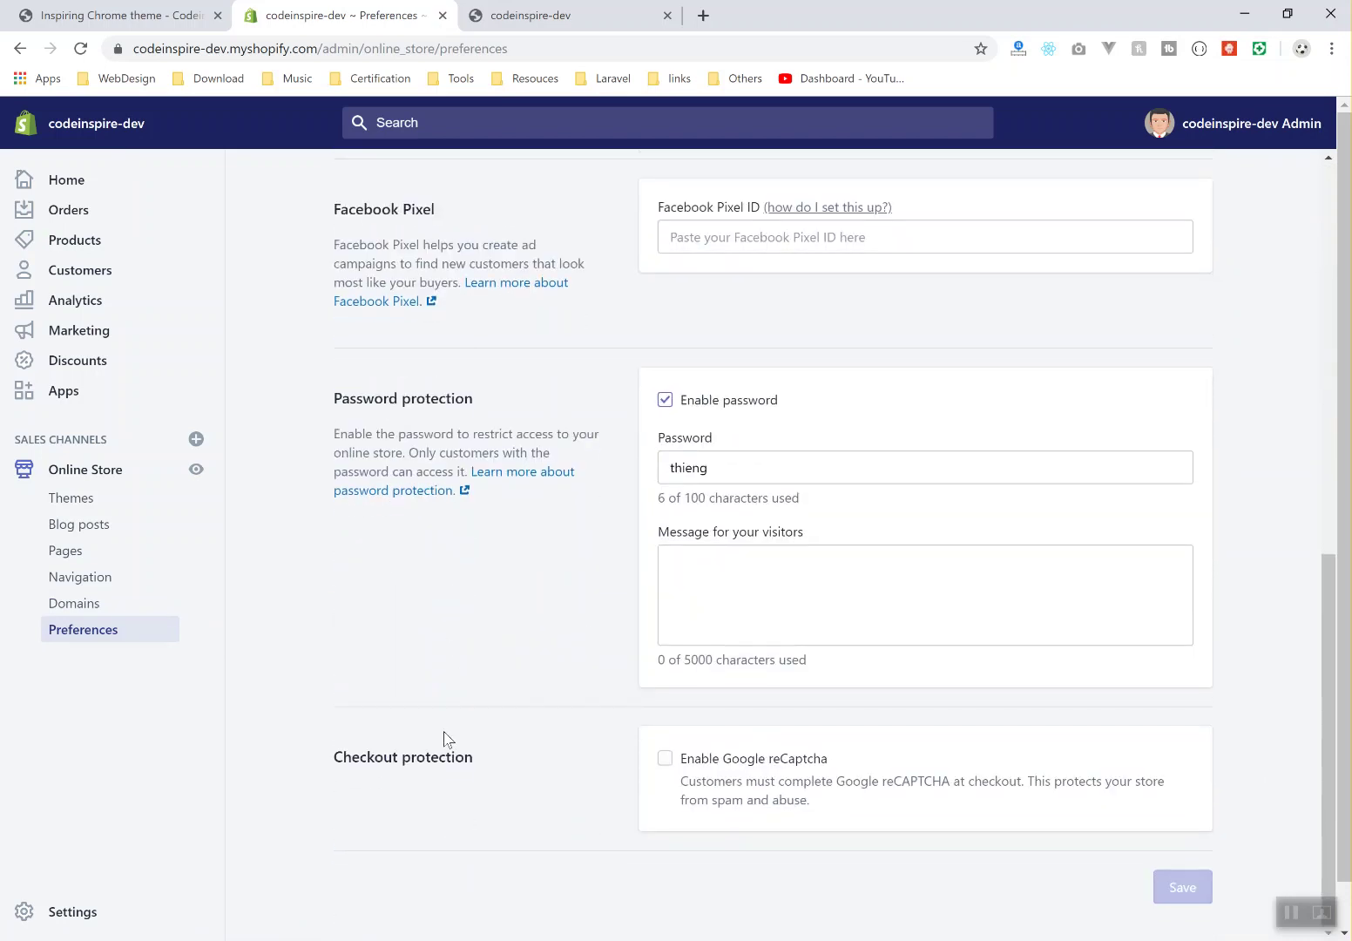
click(76, 915)
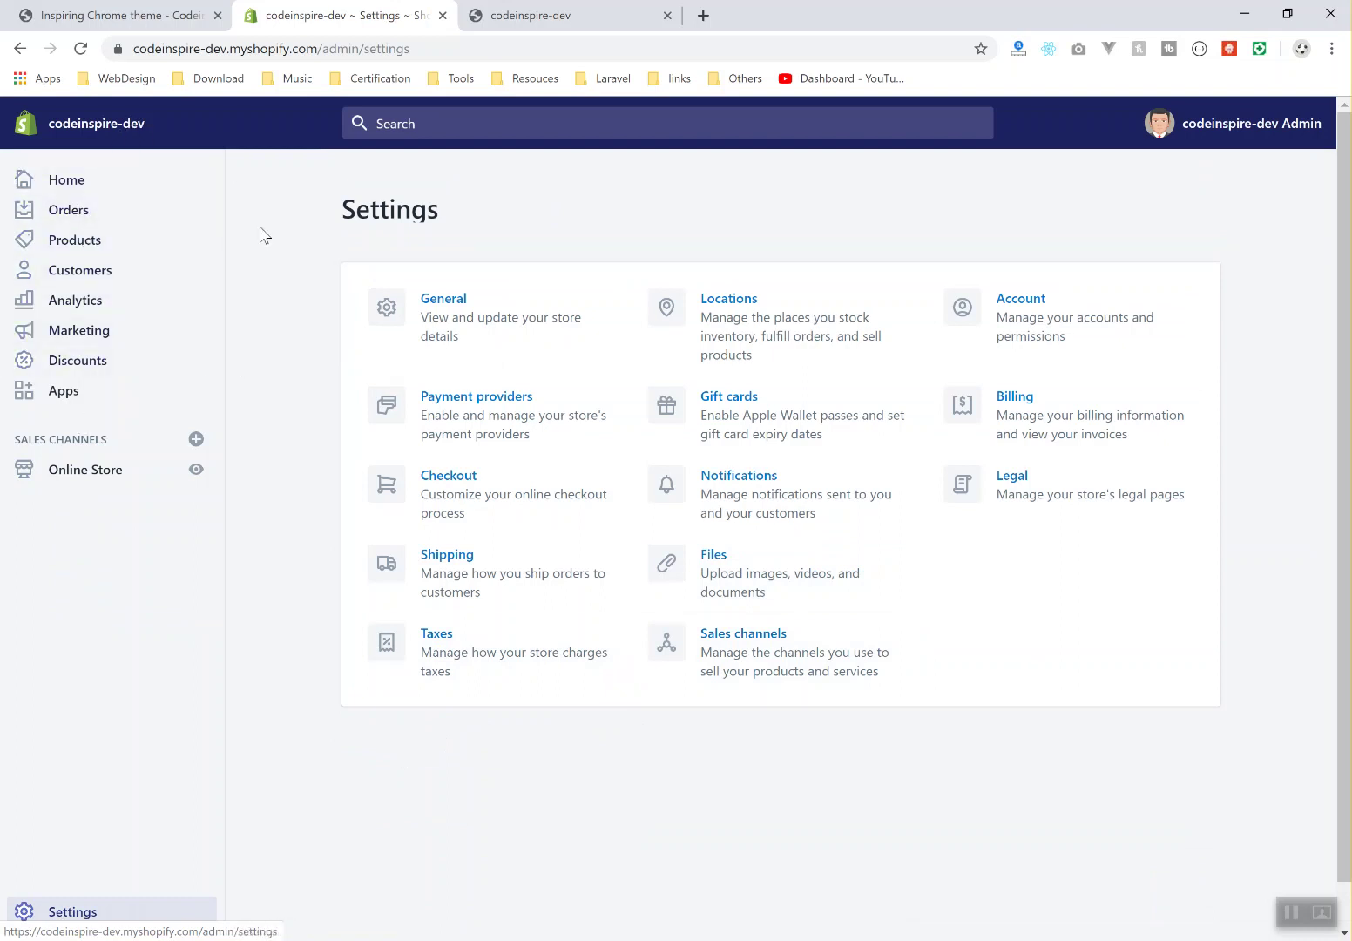
- Open the code of the Online Store's current Debut theme for editing
click(103, 472)
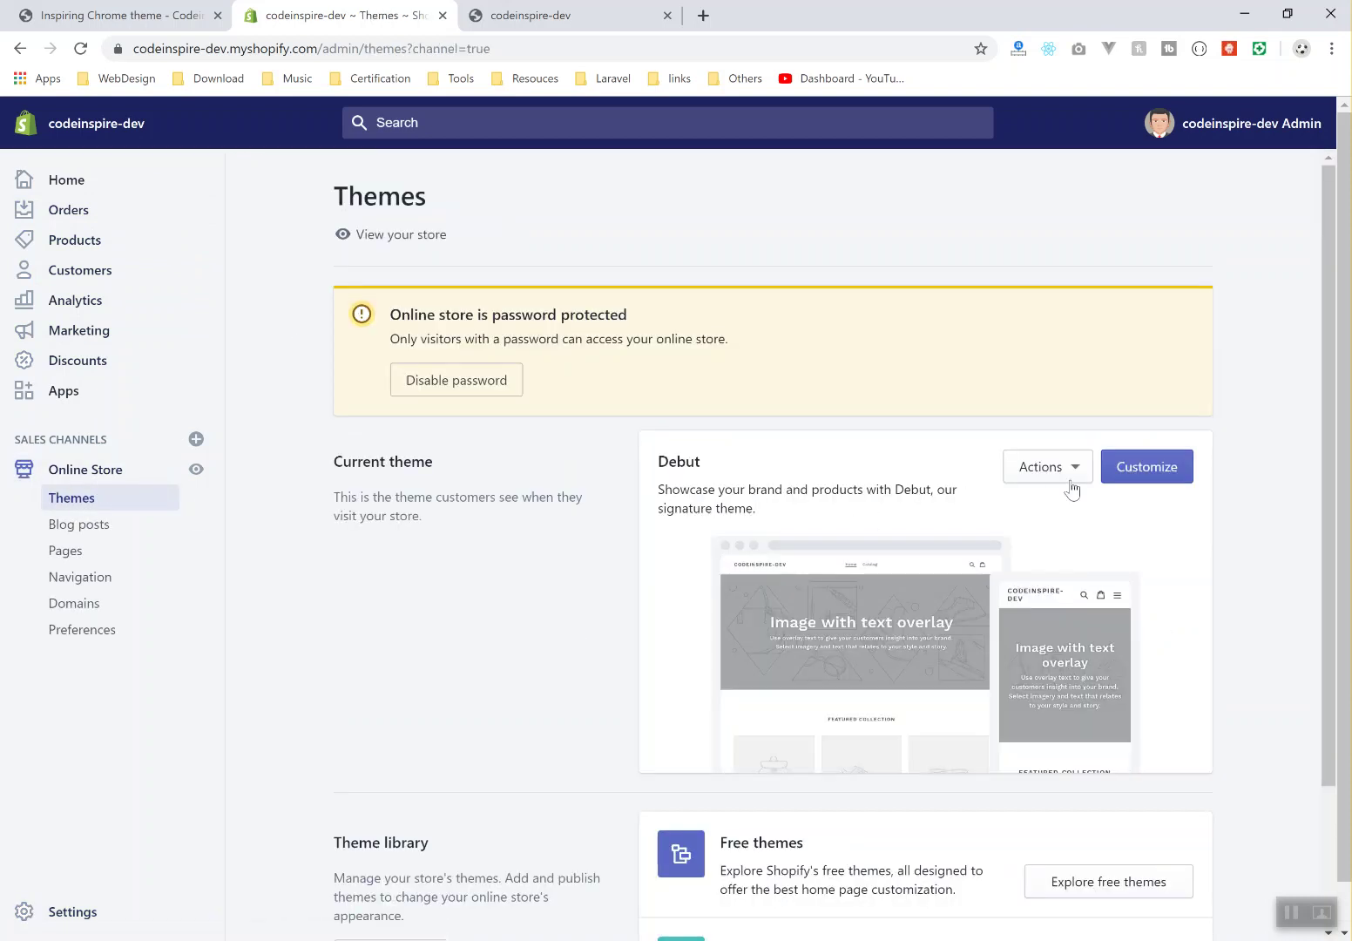
click(1050, 476)
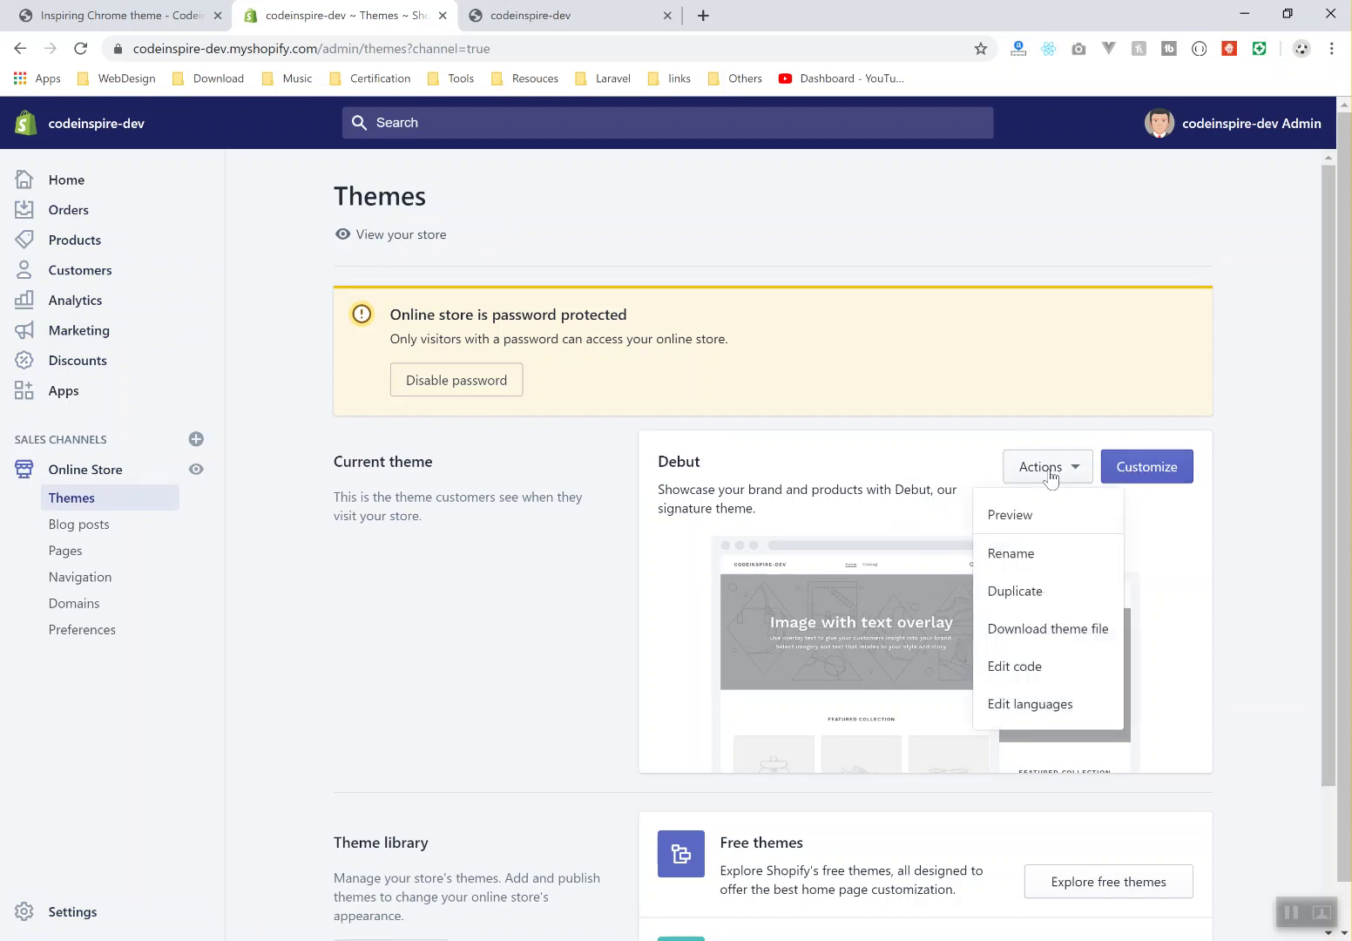
click(1031, 671)
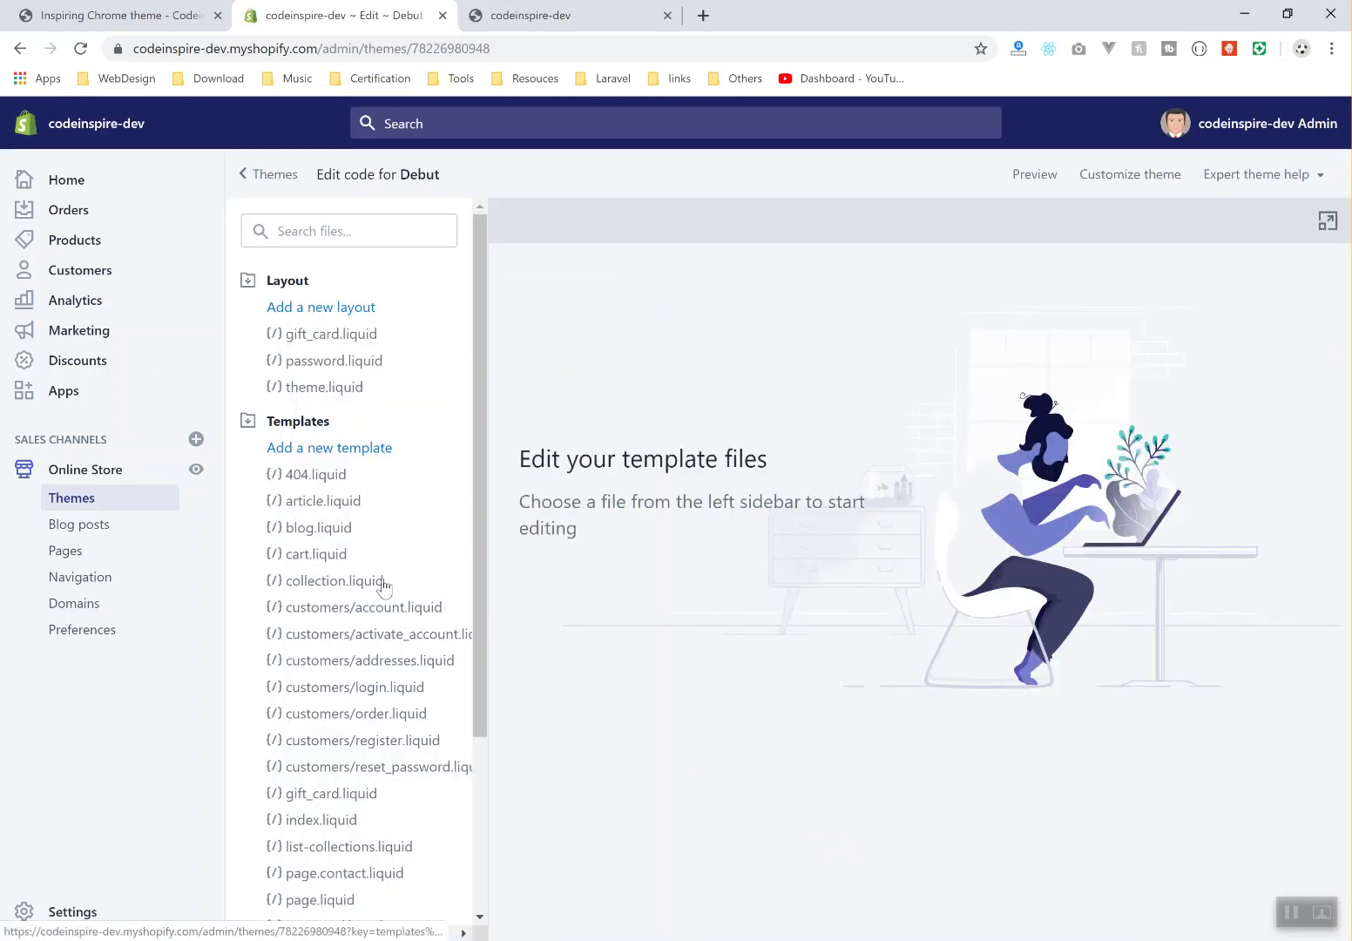
- Examine the files in the Debut theme's Layout and Templates folders, and return to the Themes page
click(289, 426)
click(332, 289)
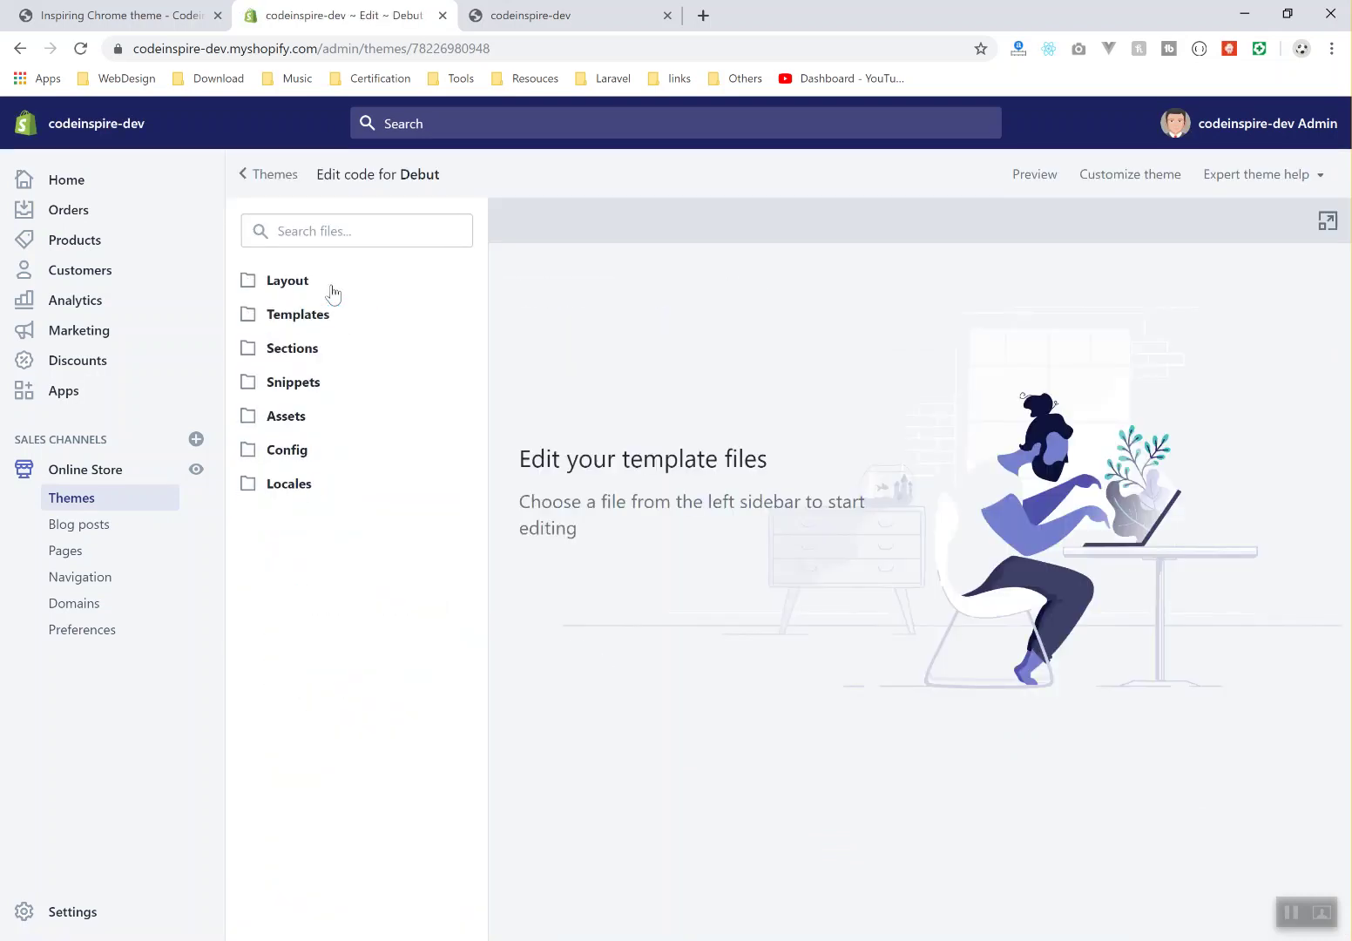
click(291, 286)
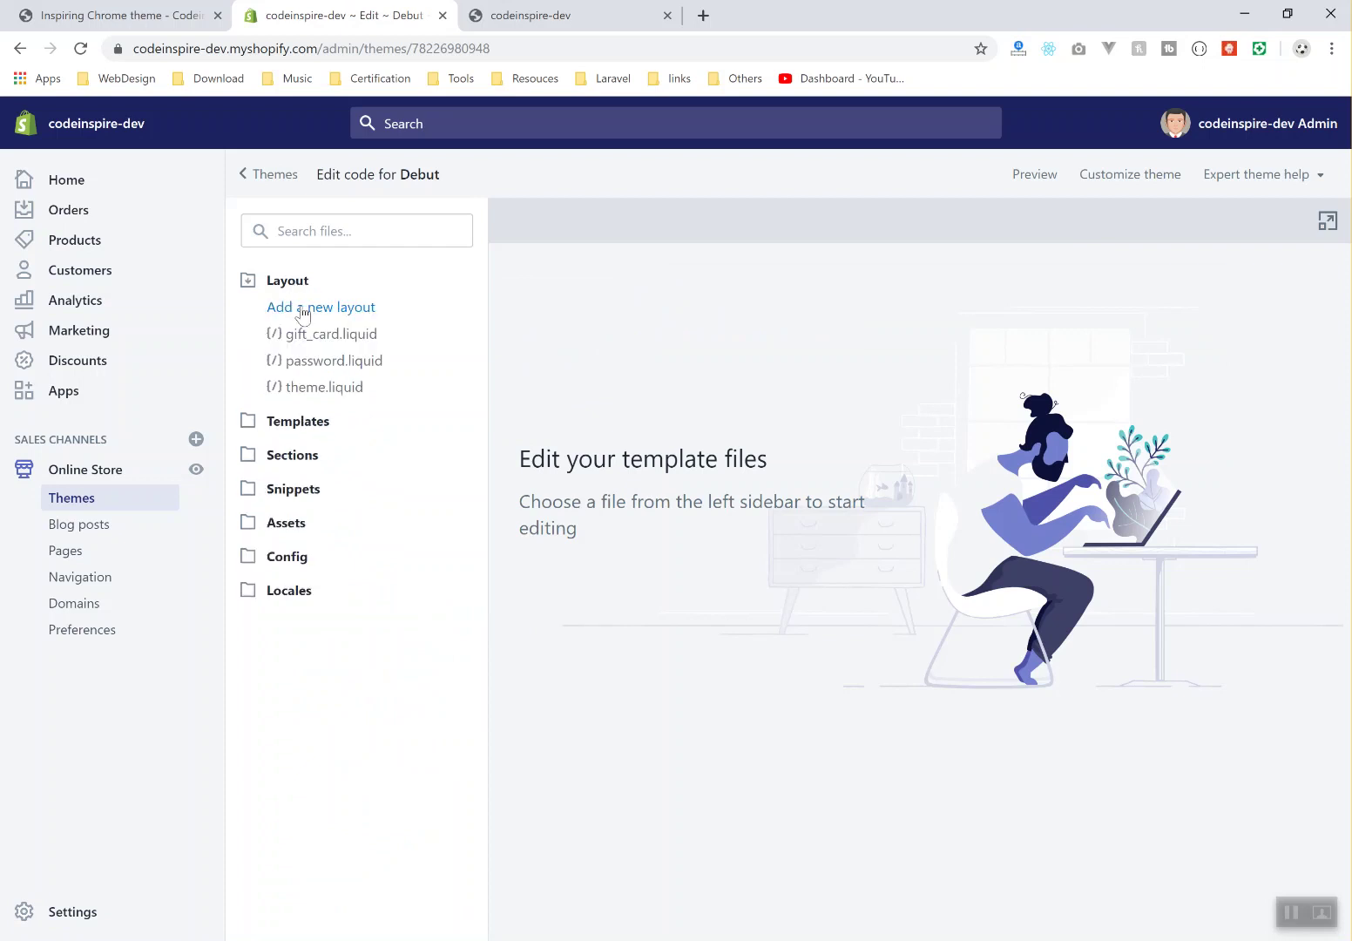
click(299, 426)
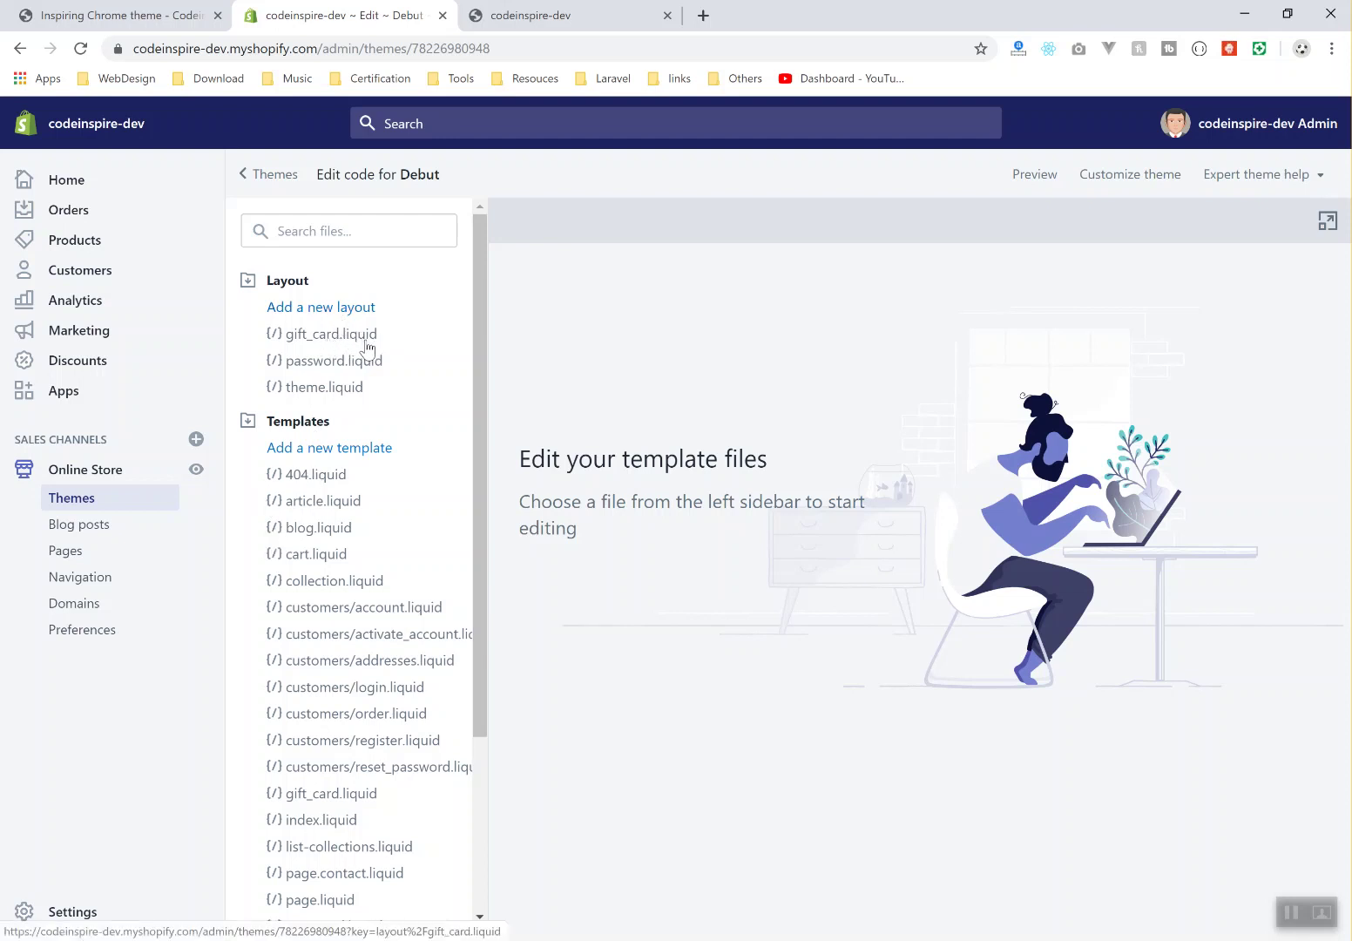
click(320, 280)
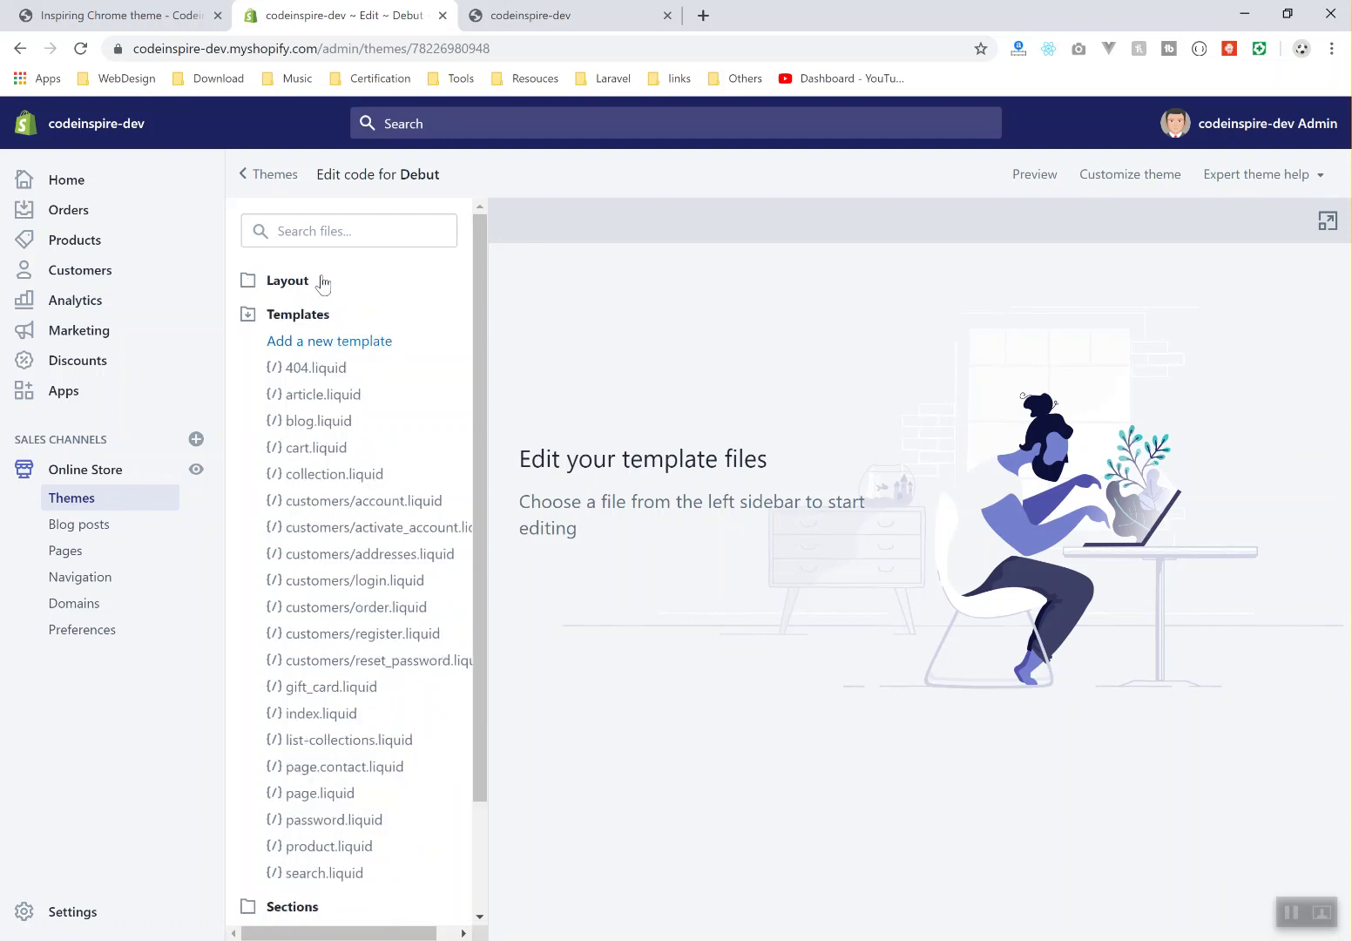
click(304, 315)
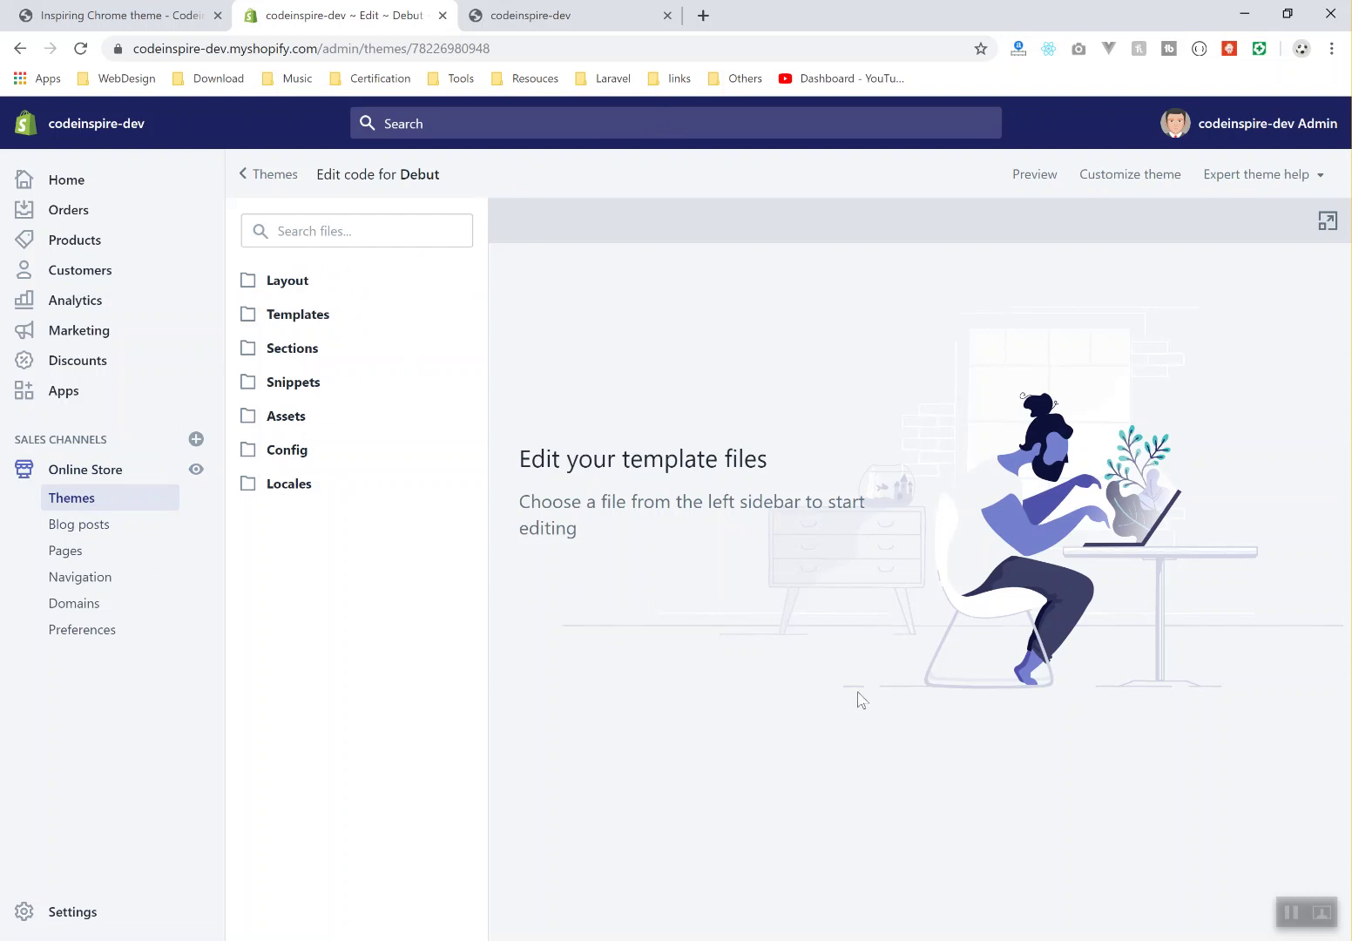
click(105, 490)
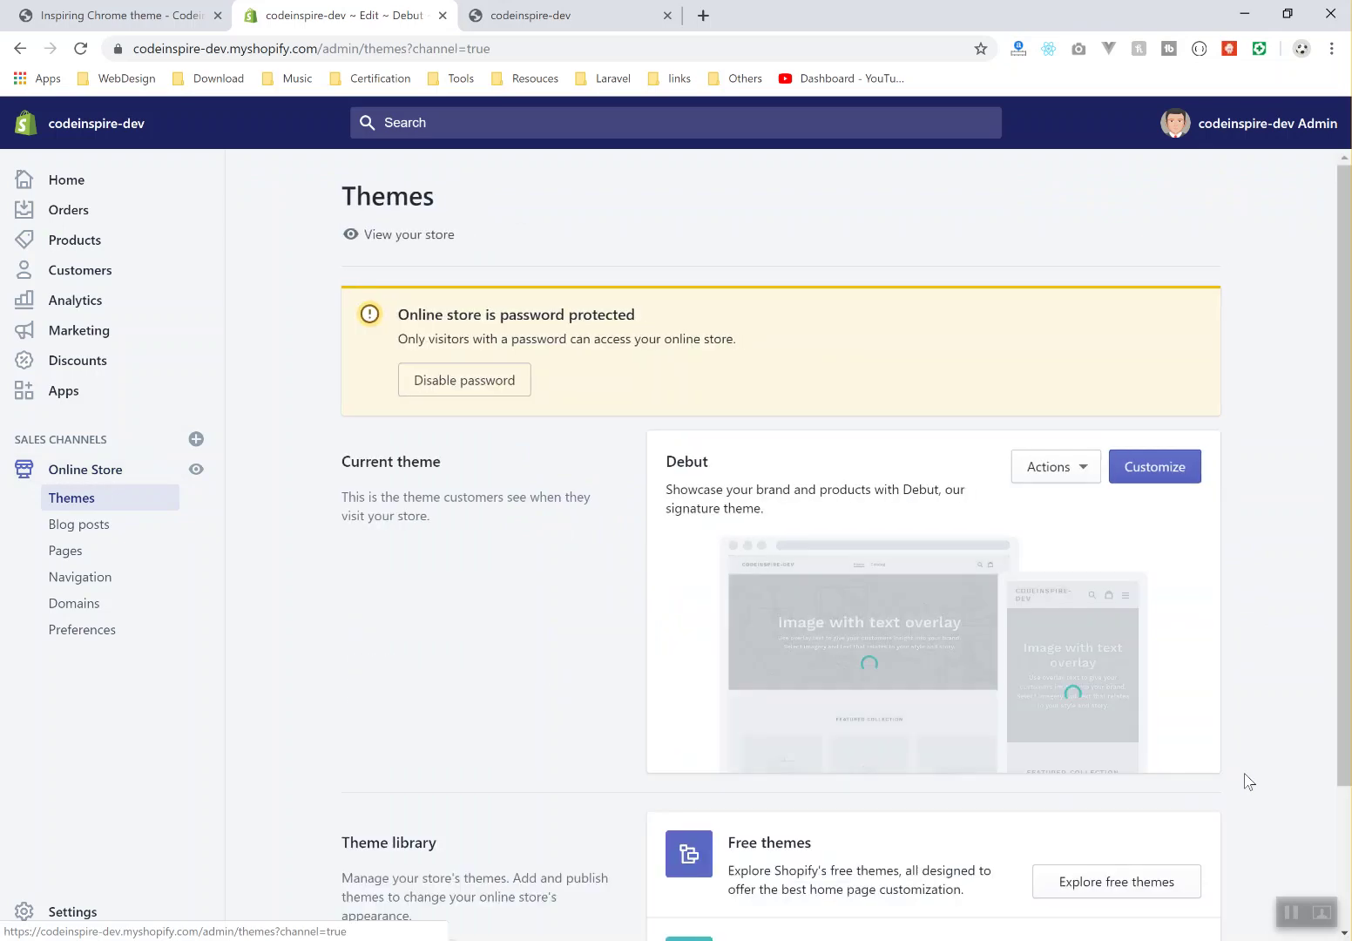